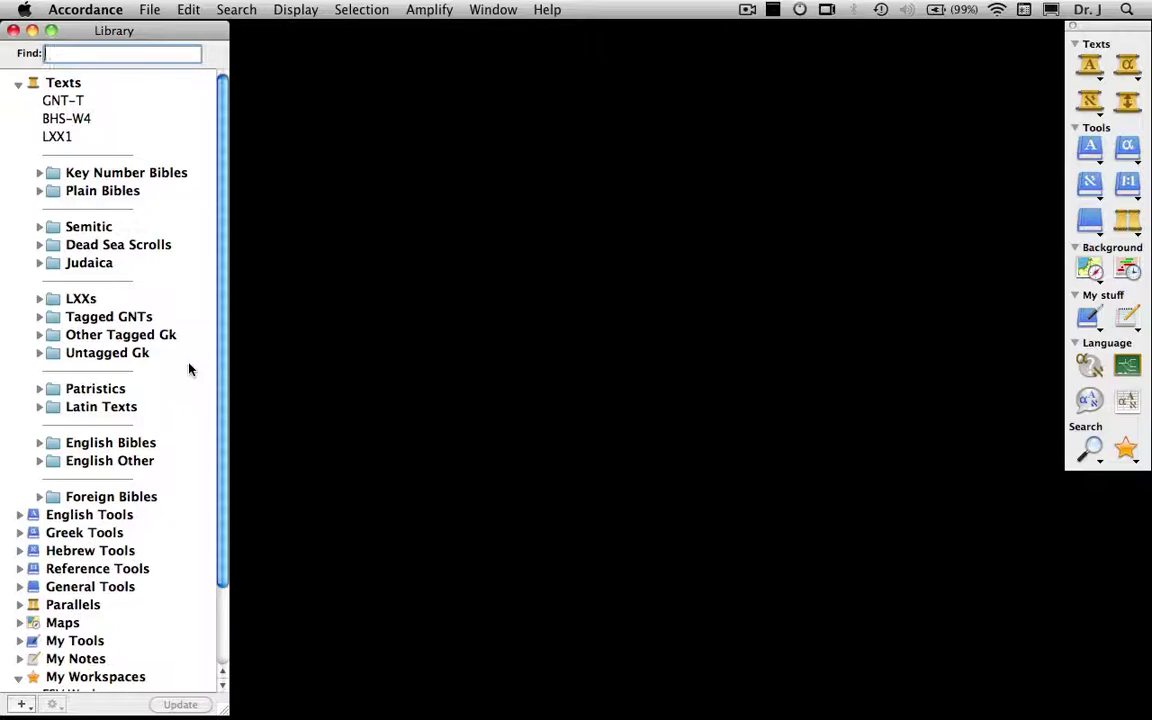
Open a new ESV workspace and run a word search for "David <AND> Jerusalem"
key(super+n)
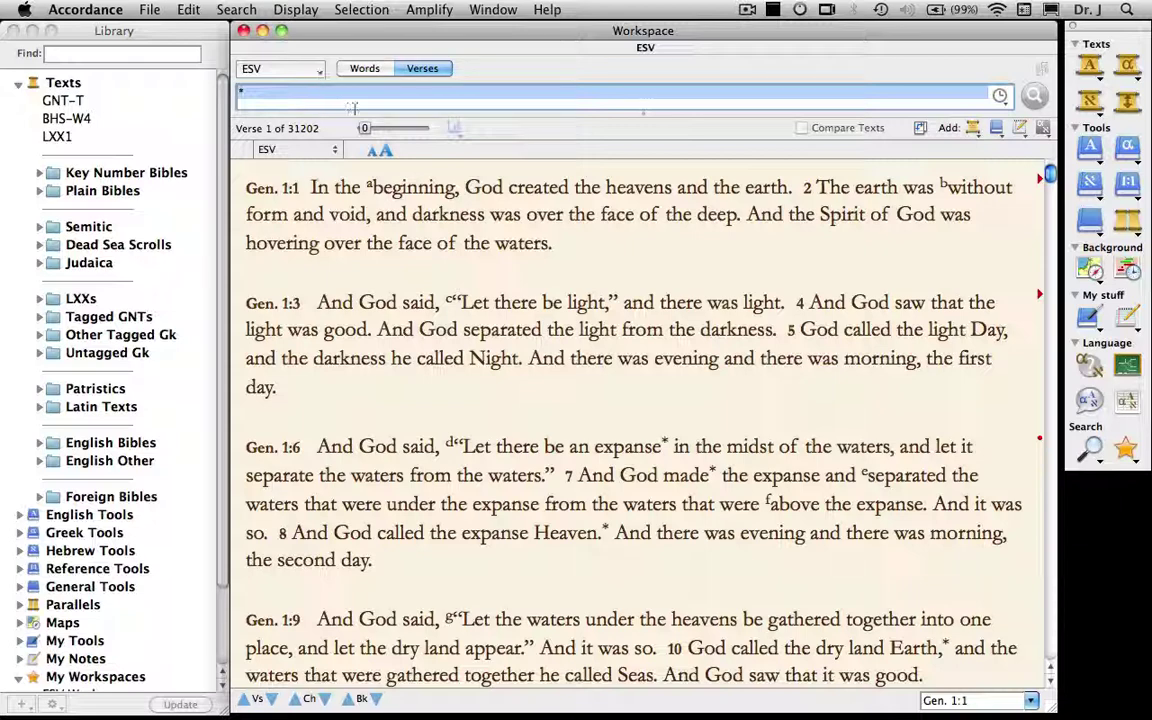
click(345, 68)
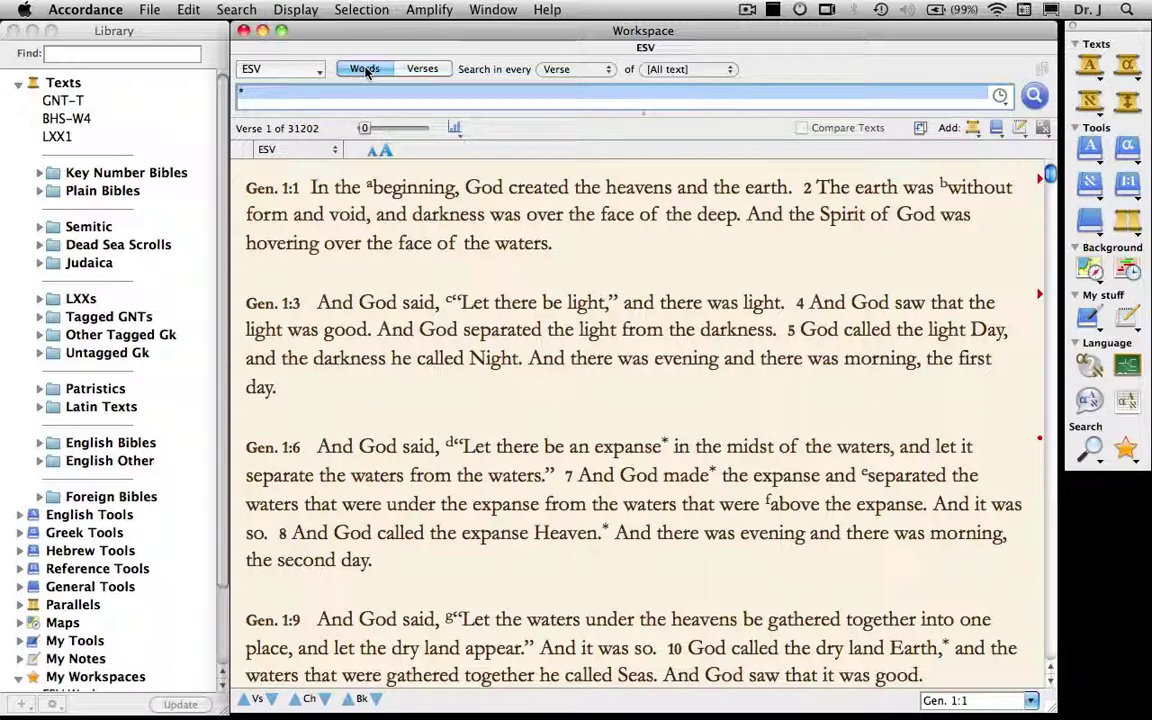
text(David)
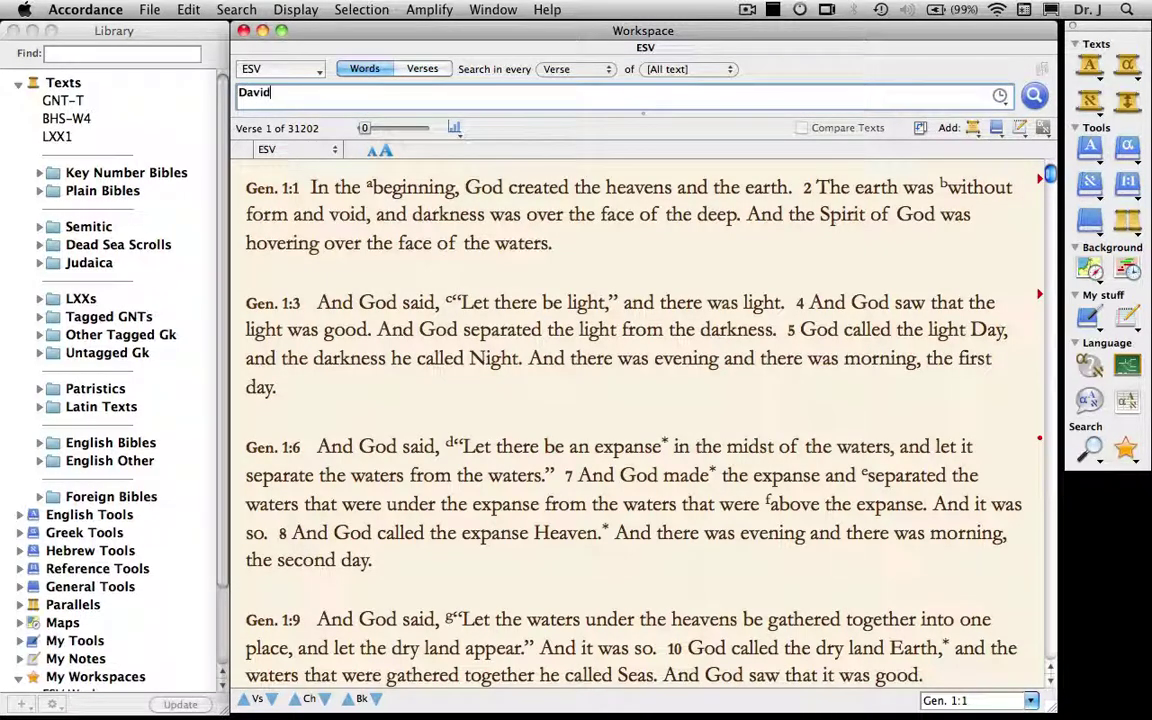
key(shift+super+a)
text(Jerusalem)
key(Return)
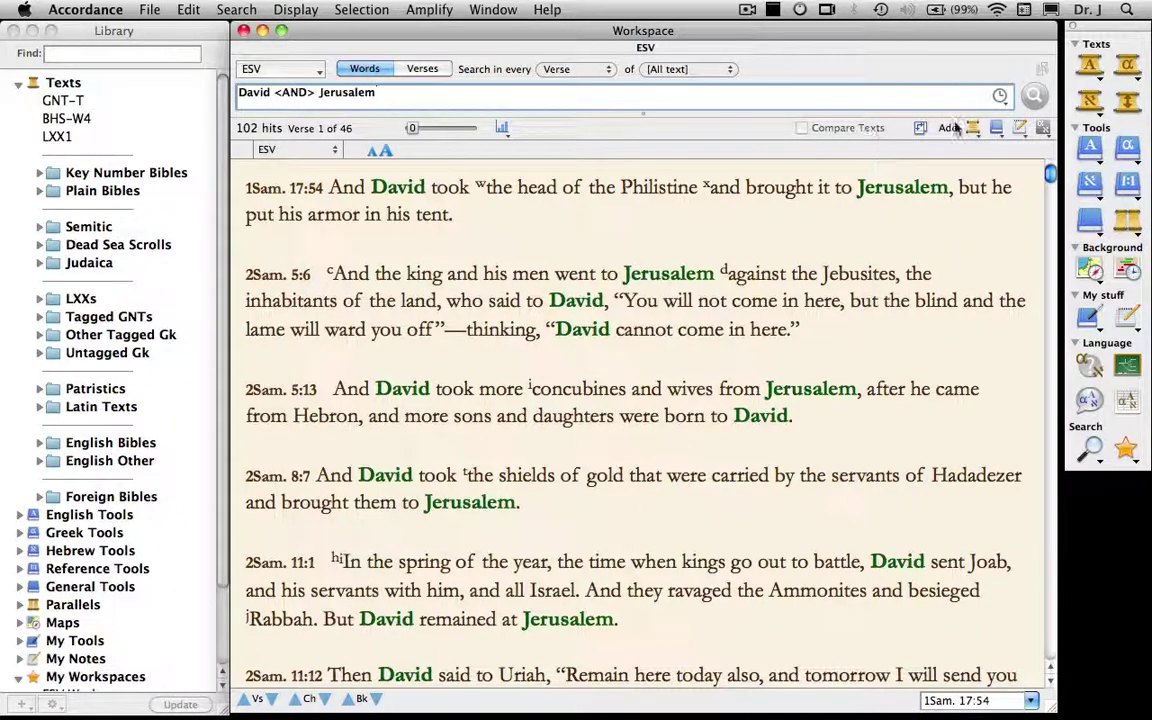
Add BHS-W4 as a parallel text beside the ESV, open BHS-W4 separately too, and return to the ESV search results
click(973, 130)
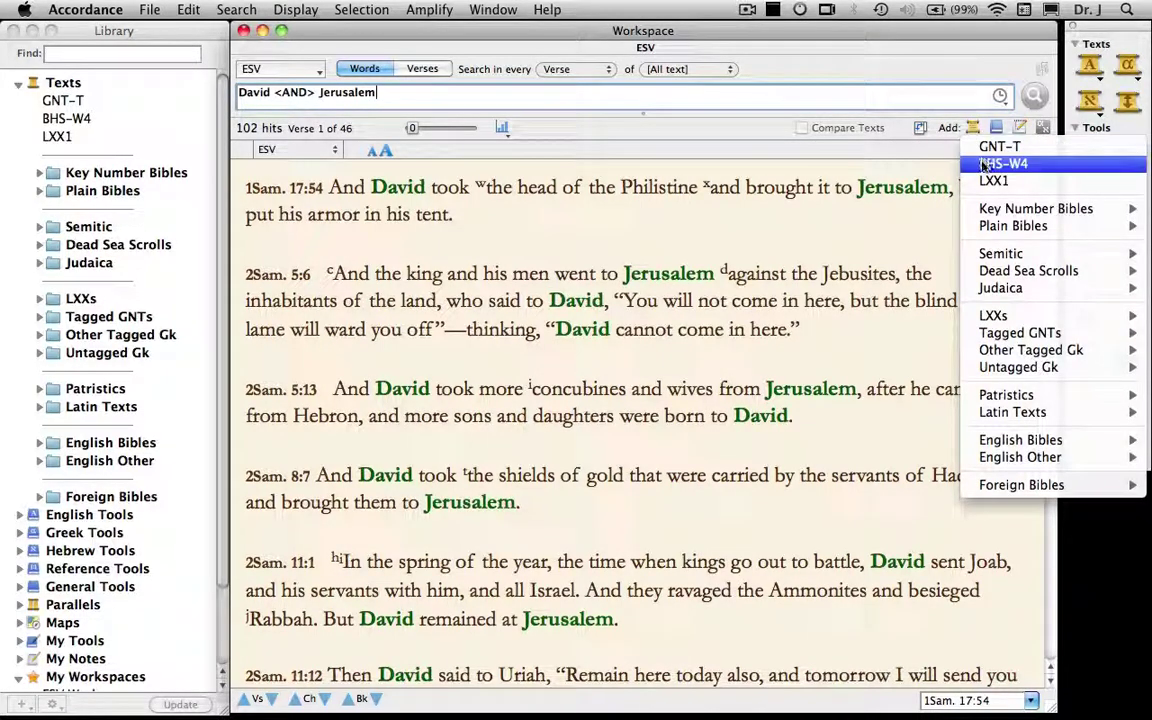
click(986, 164)
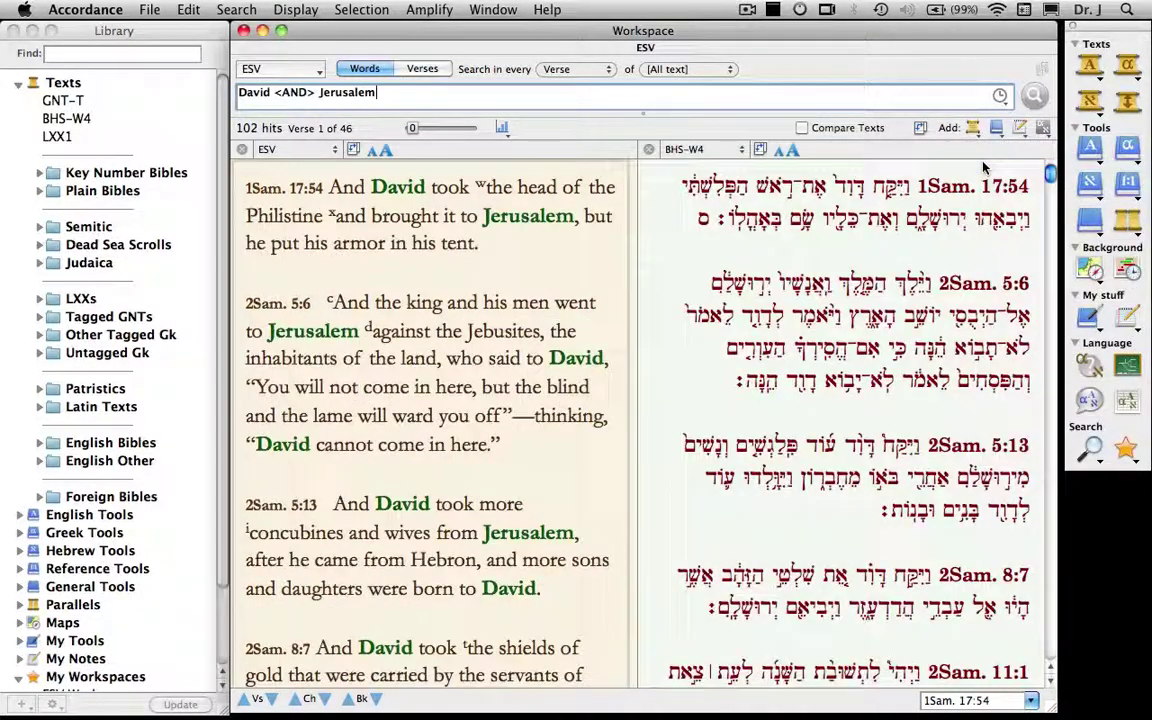
click(68, 118)
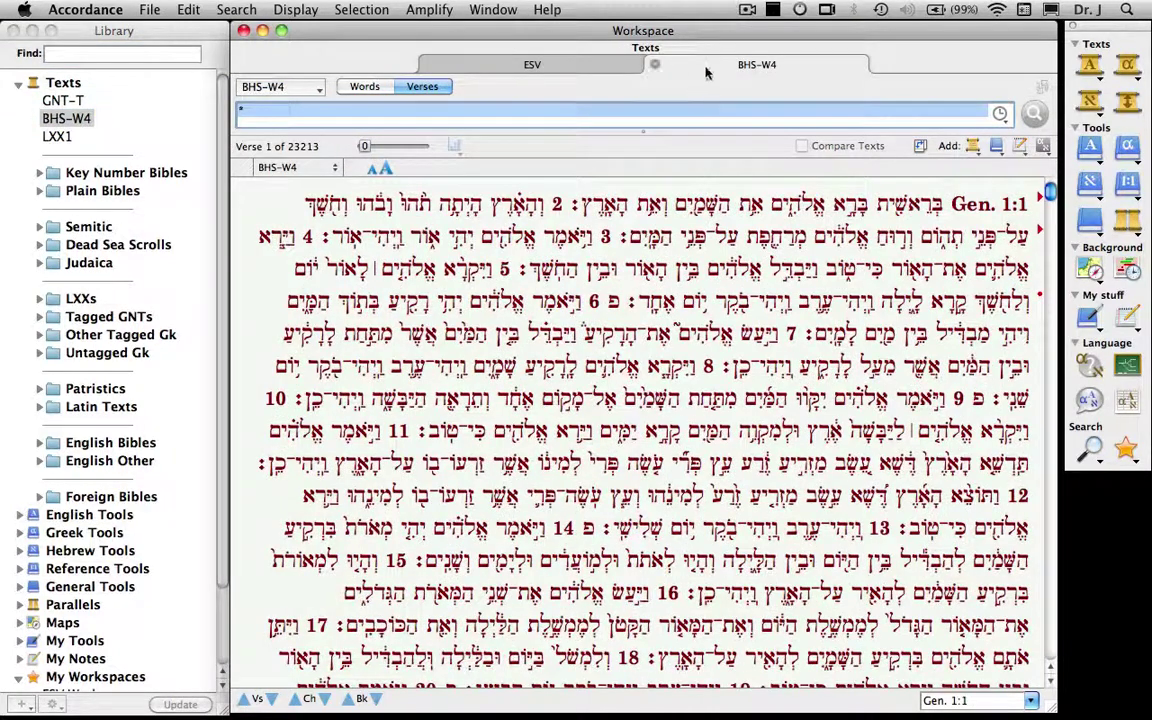
click(588, 66)
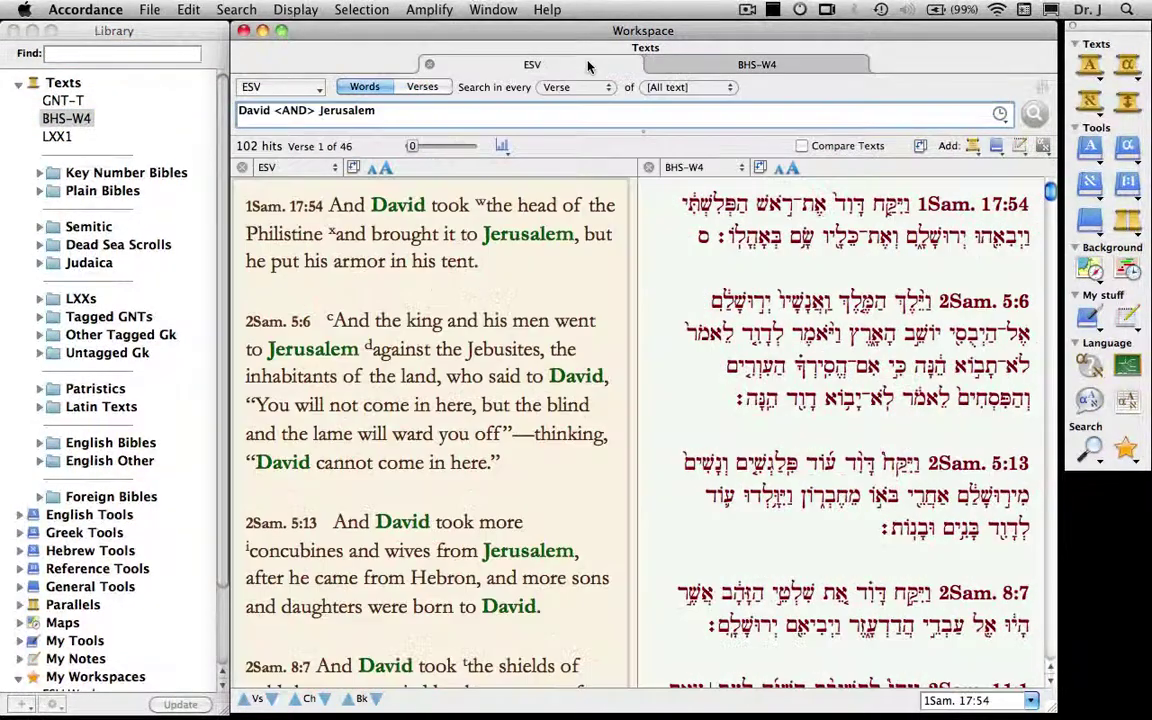
Add the Apologetics Study Bible as a parallel reference tool alongside the ESV and BHS-W4 texts
click(996, 147)
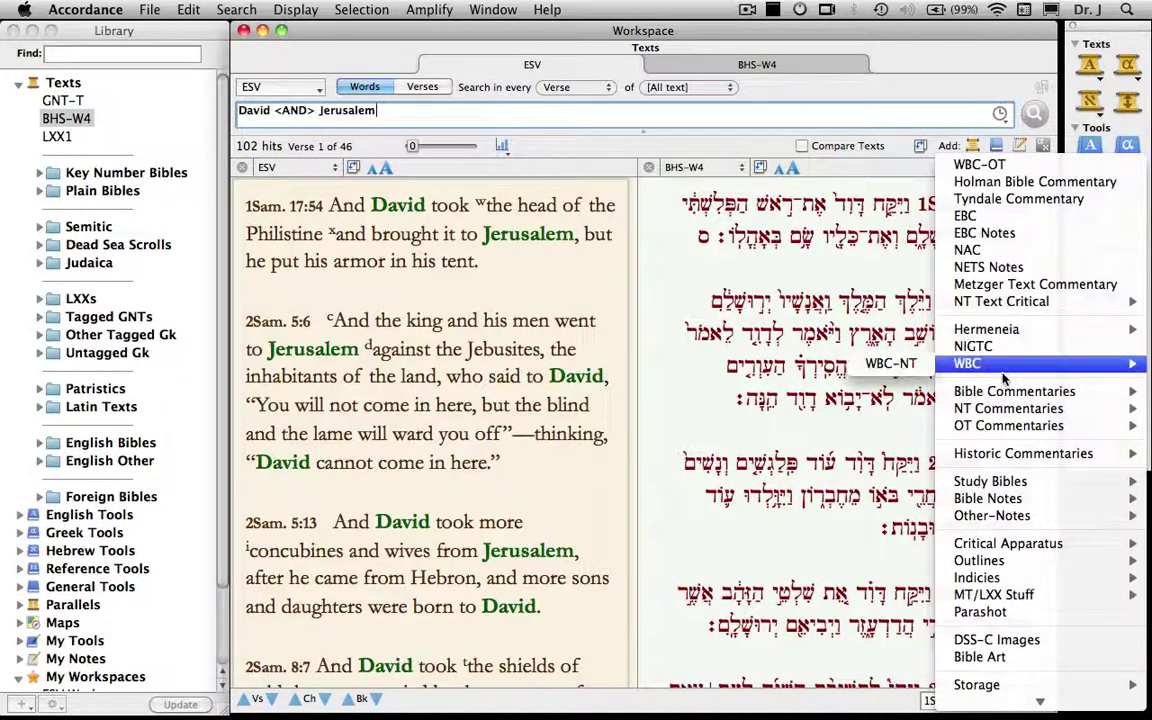
mouse_move(990, 481)
click(884, 443)
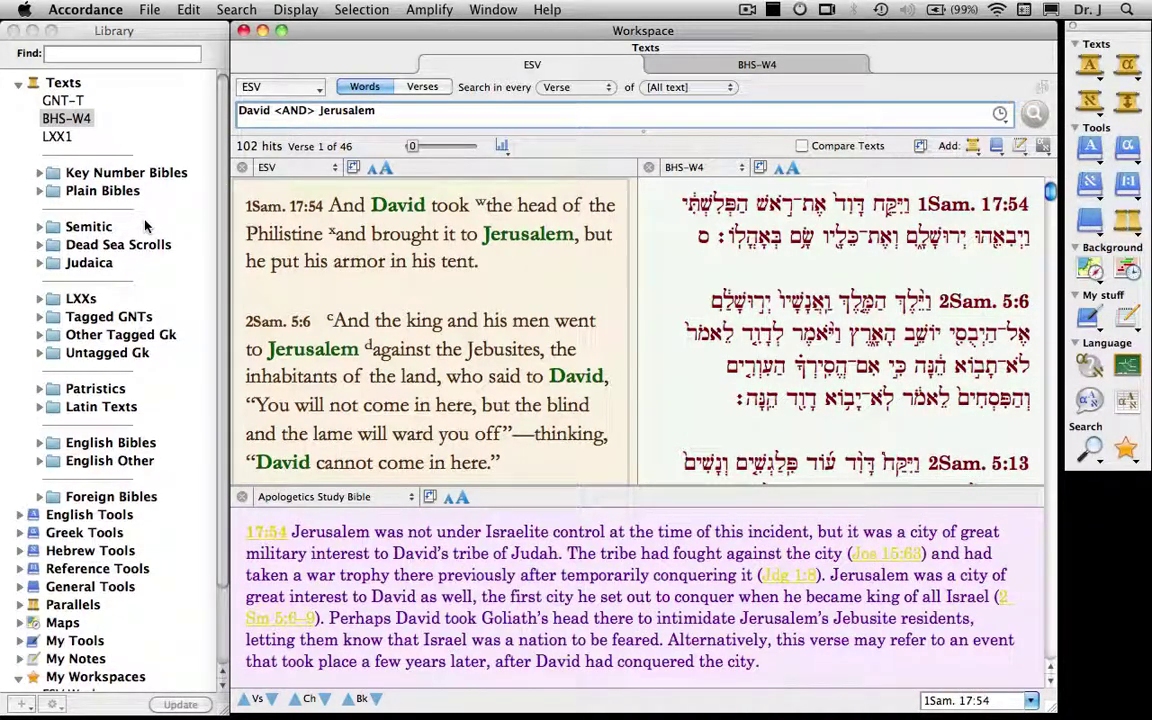
Open the Apologetics Study Bible from the library's Study Bibles folder, under Reference Tools, in its own pane
click(20, 568)
click(20, 568)
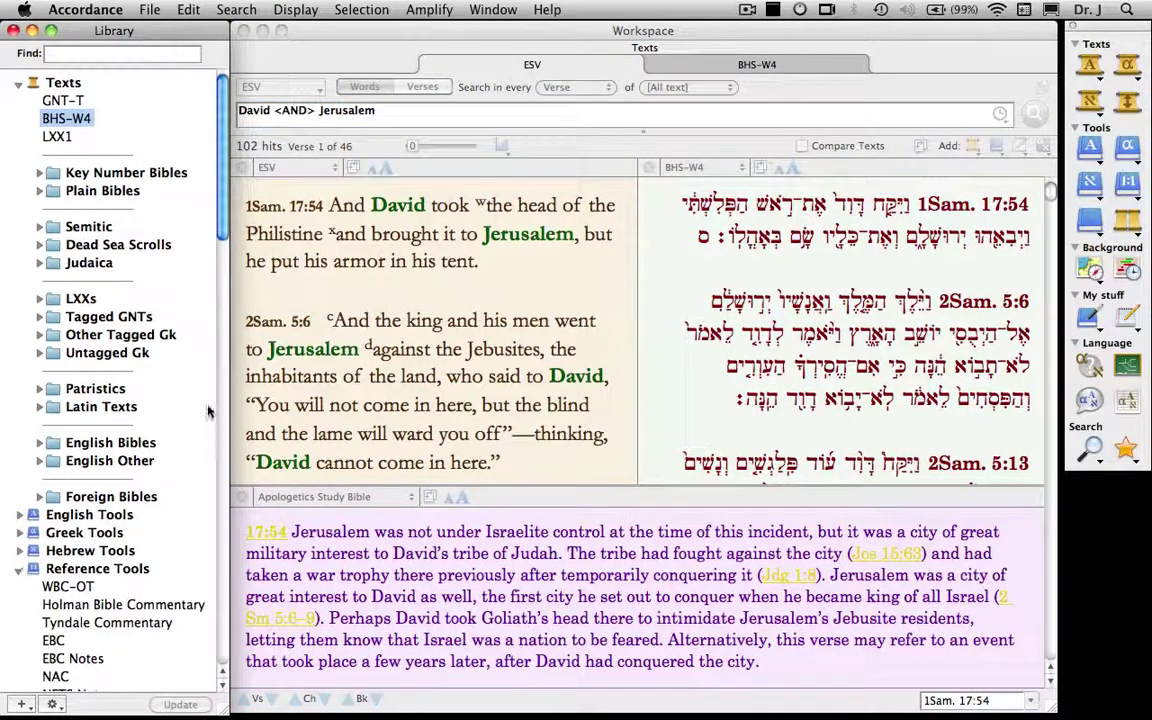
drag(222, 180, 230, 405)
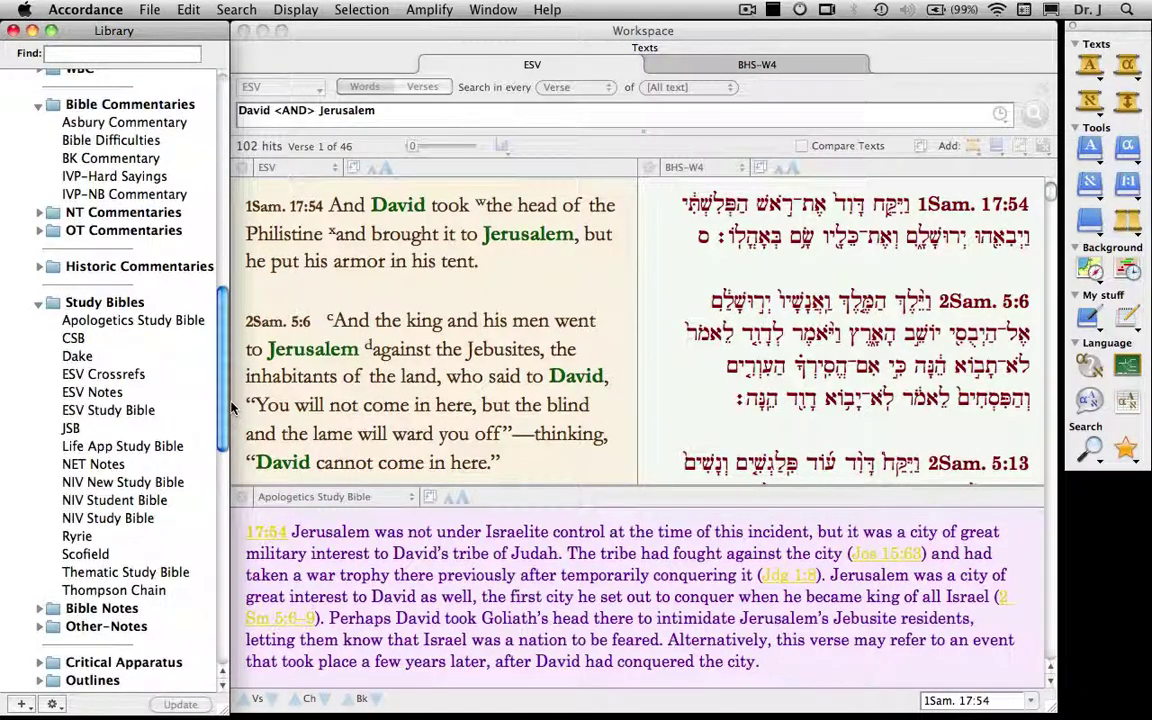
double_click(175, 322)
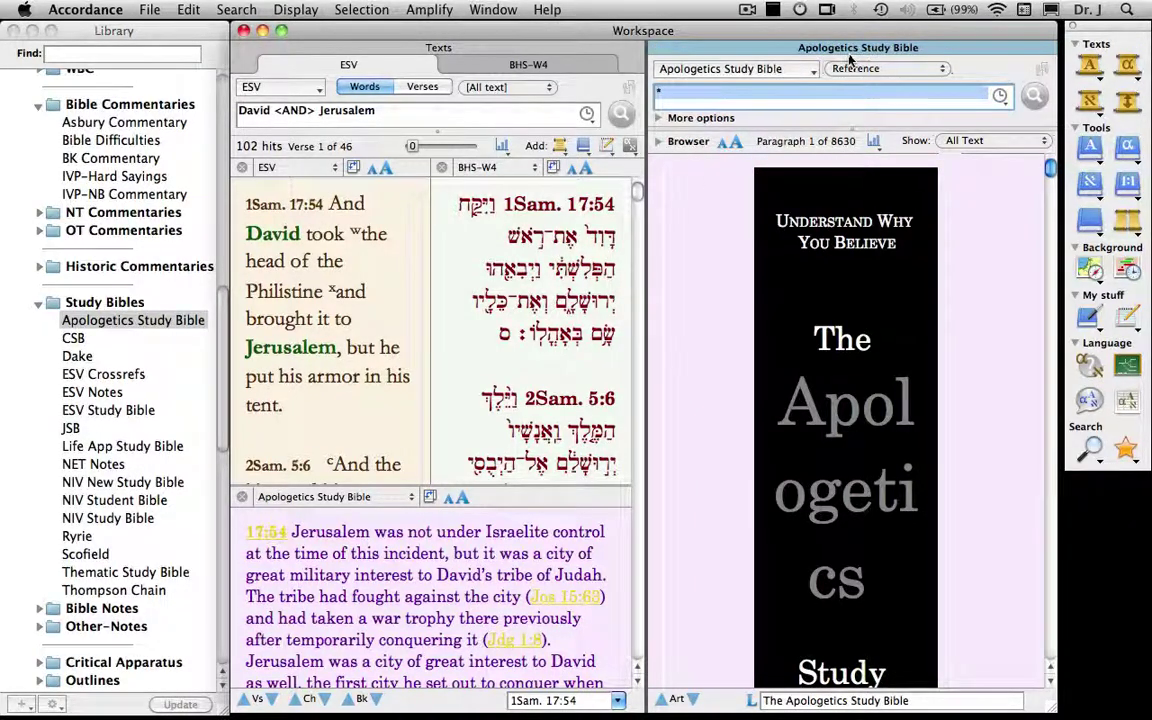
Look up David in the Eerdmans Dictionary and the 1Sam. 17:54 reference in the WBC-OT commentary from the ESV text
triple_click(287, 234)
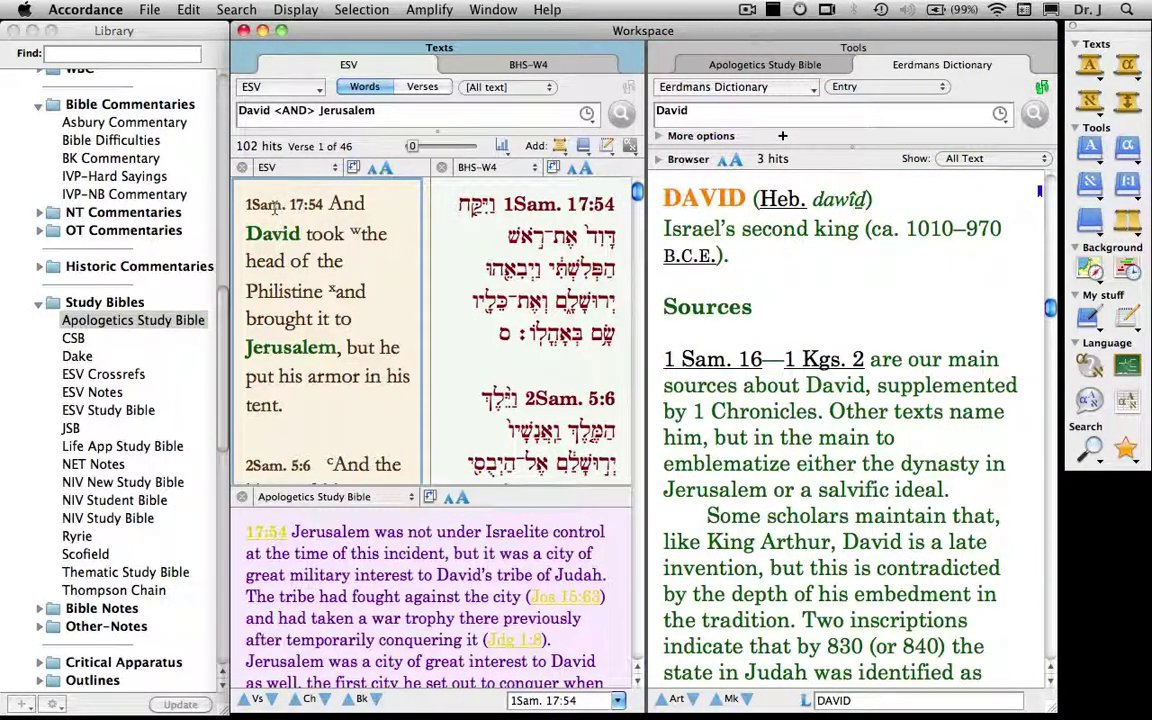
triple_click(274, 206)
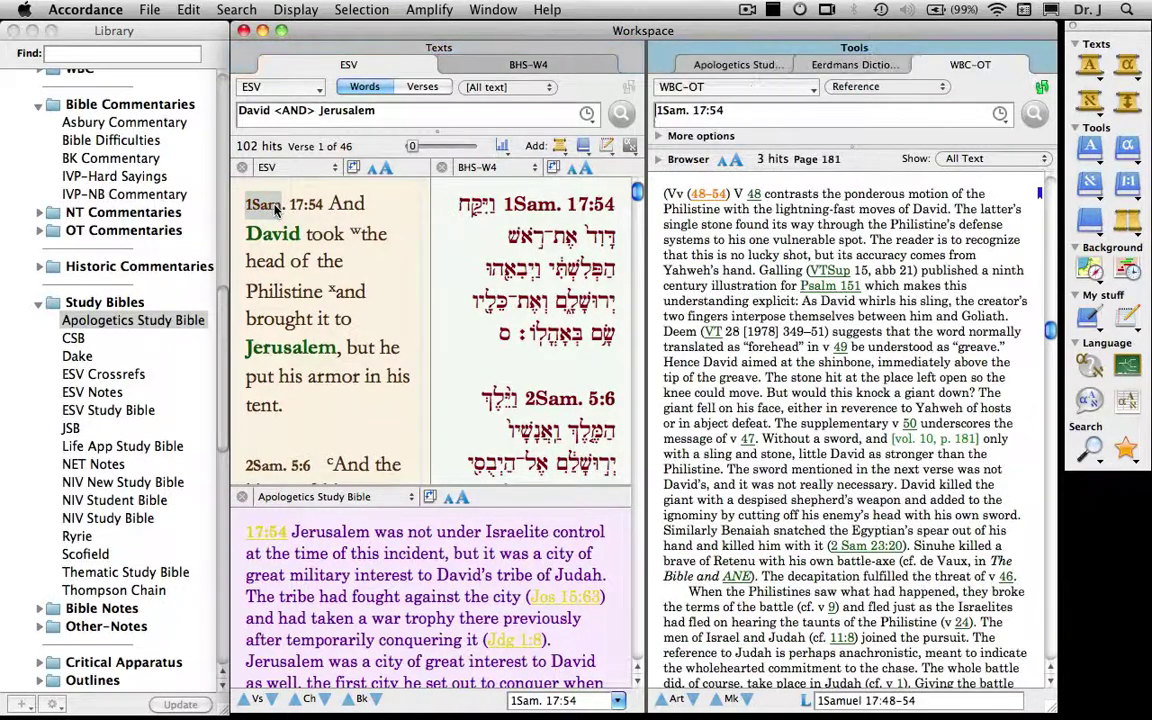
click(480, 52)
Show Jerusalem from the ESV text on a Vivid Colors map, and look up David in the timeline
double_click(314, 349)
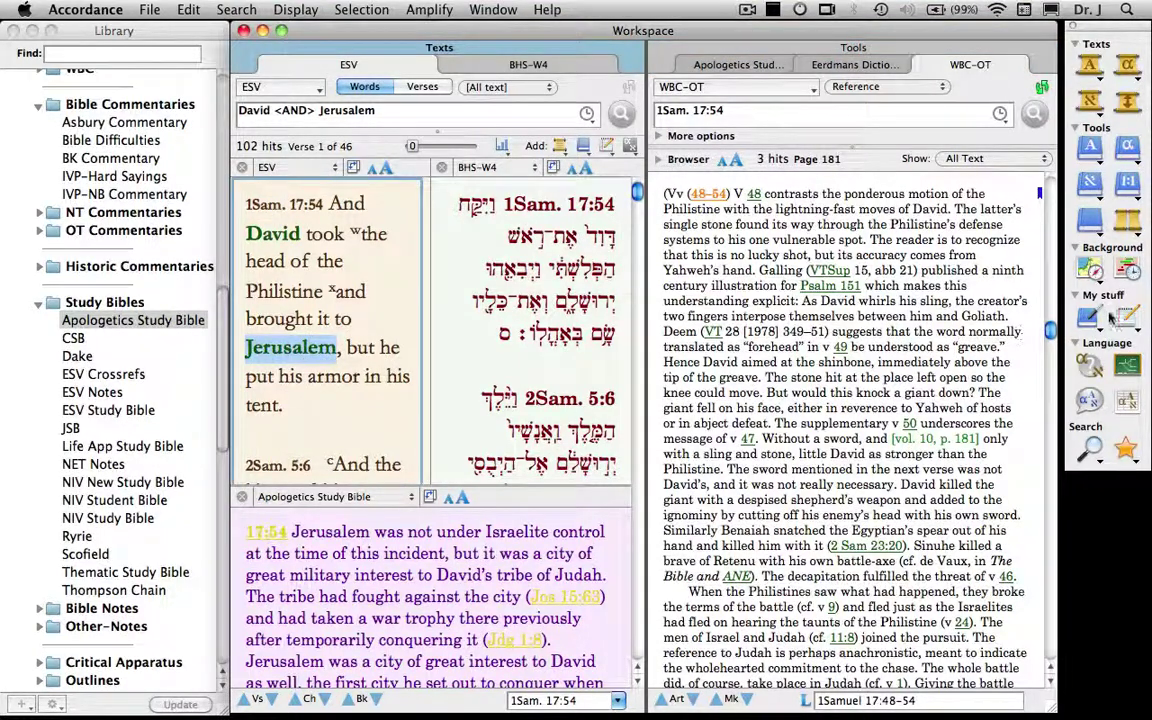
click(1090, 269)
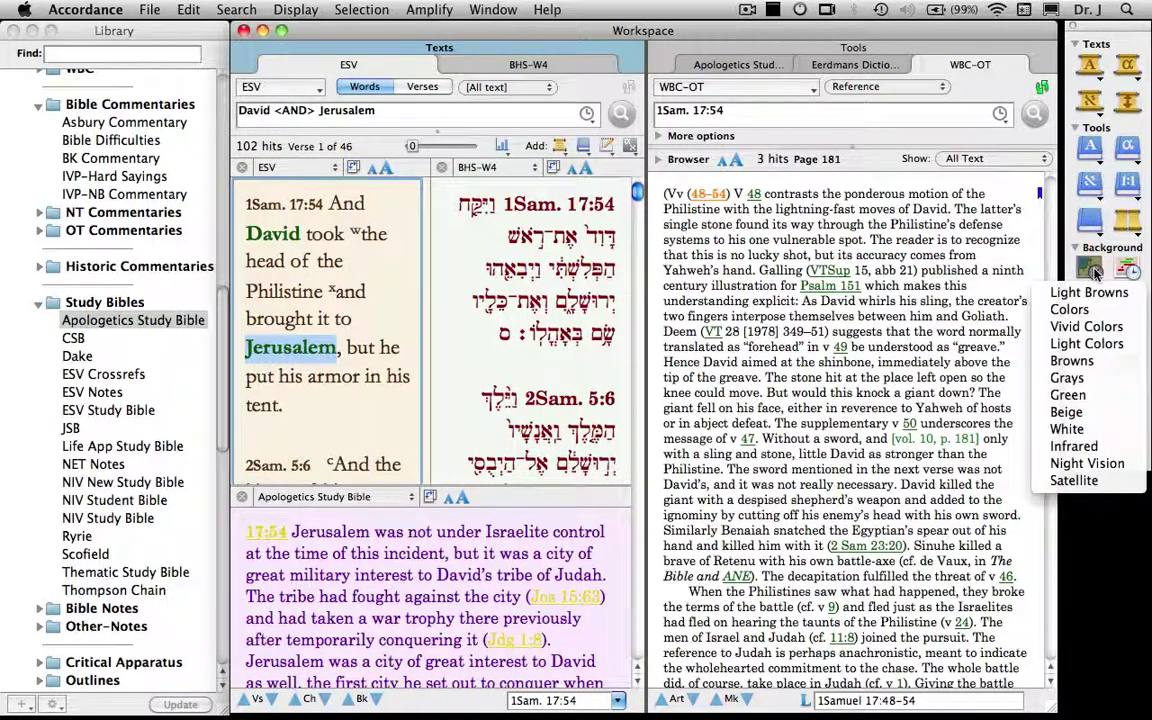
click(1086, 326)
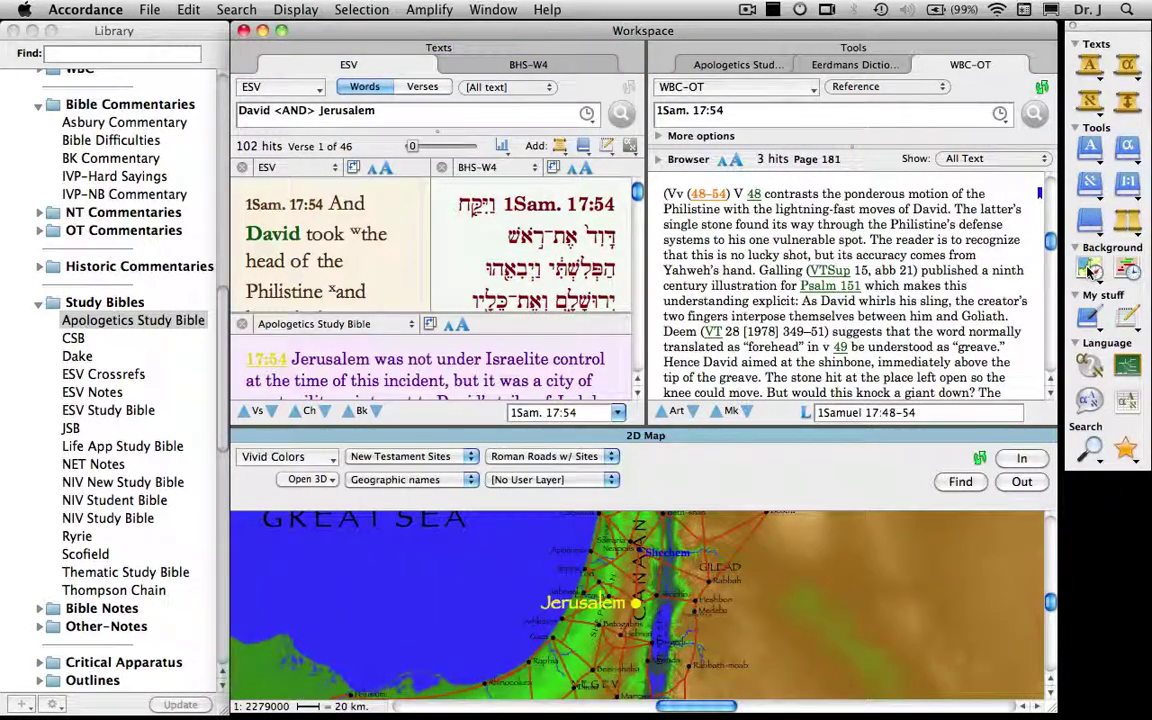
double_click(288, 232)
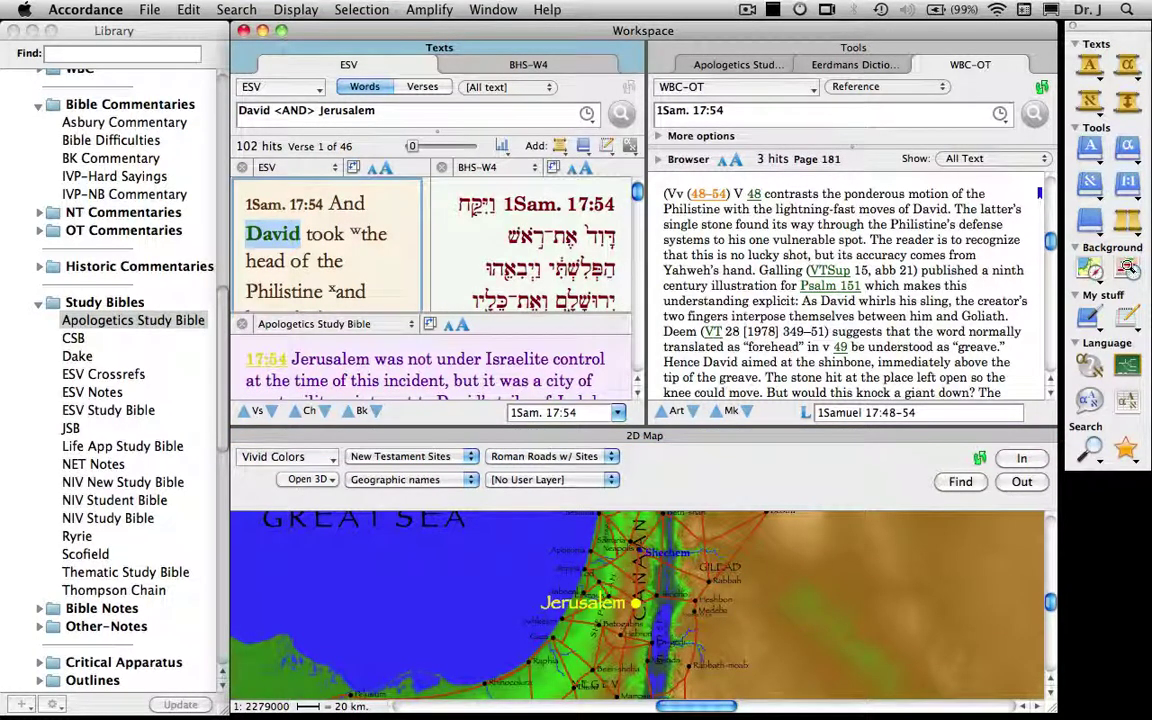
click(1128, 268)
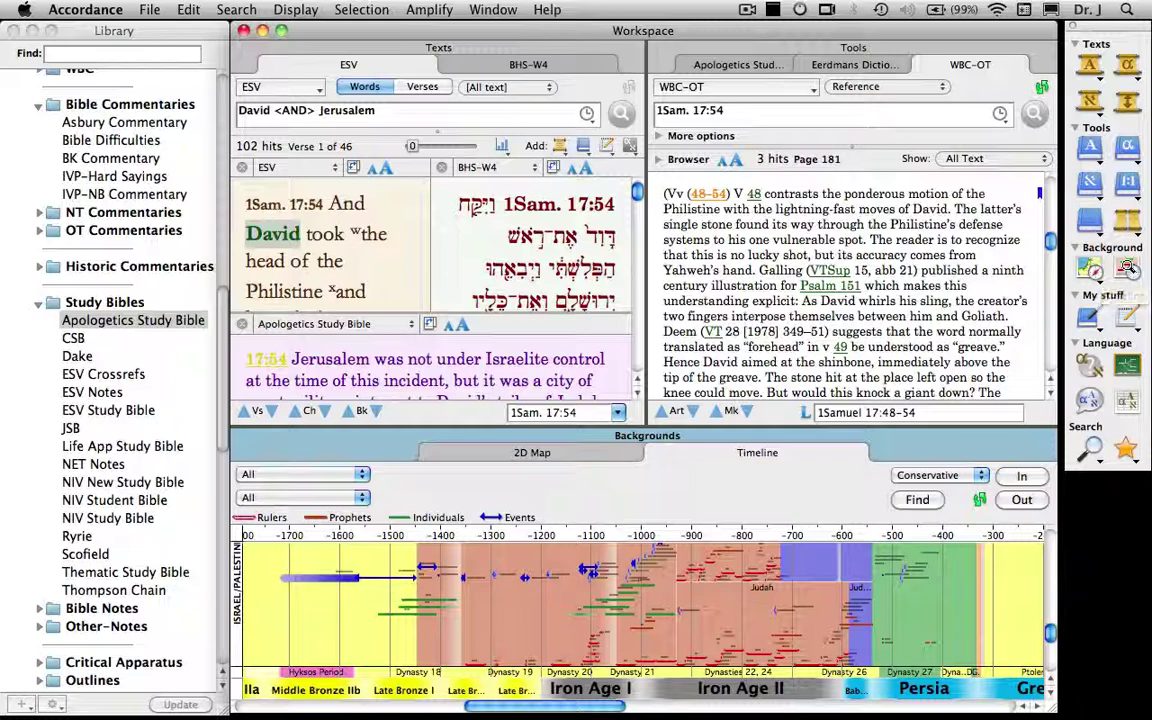
Display an Analysis Graph and a Table Bar Chart for the ESV search results
click(375, 151)
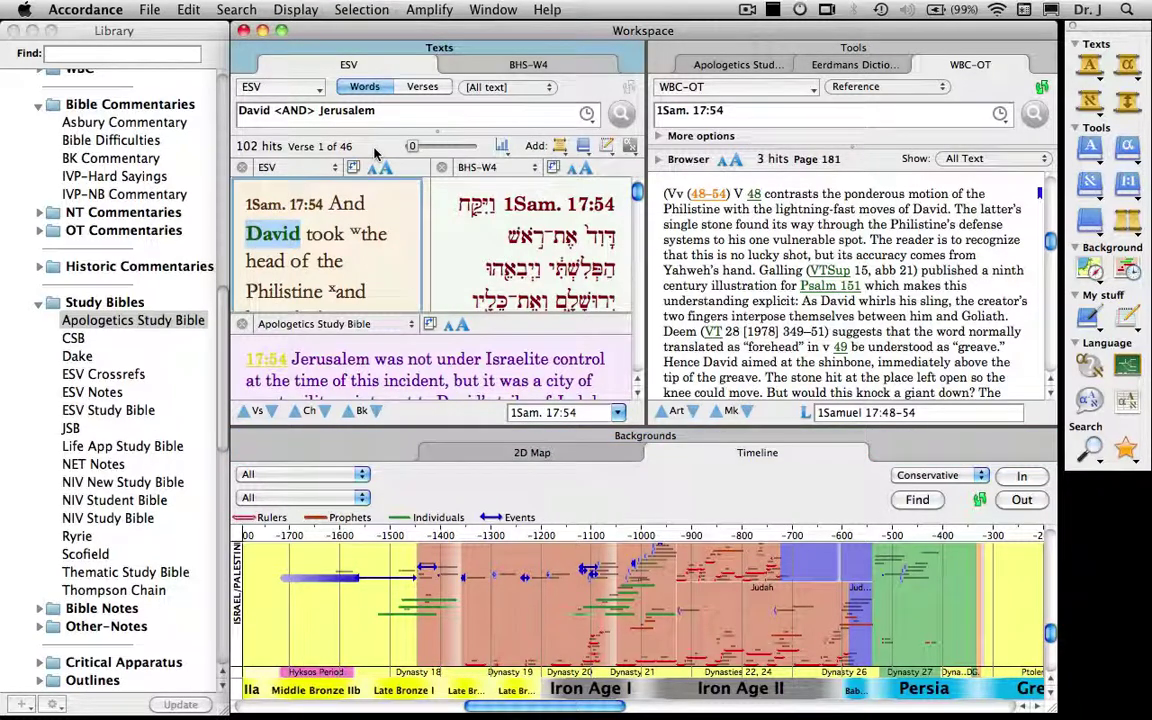
click(503, 148)
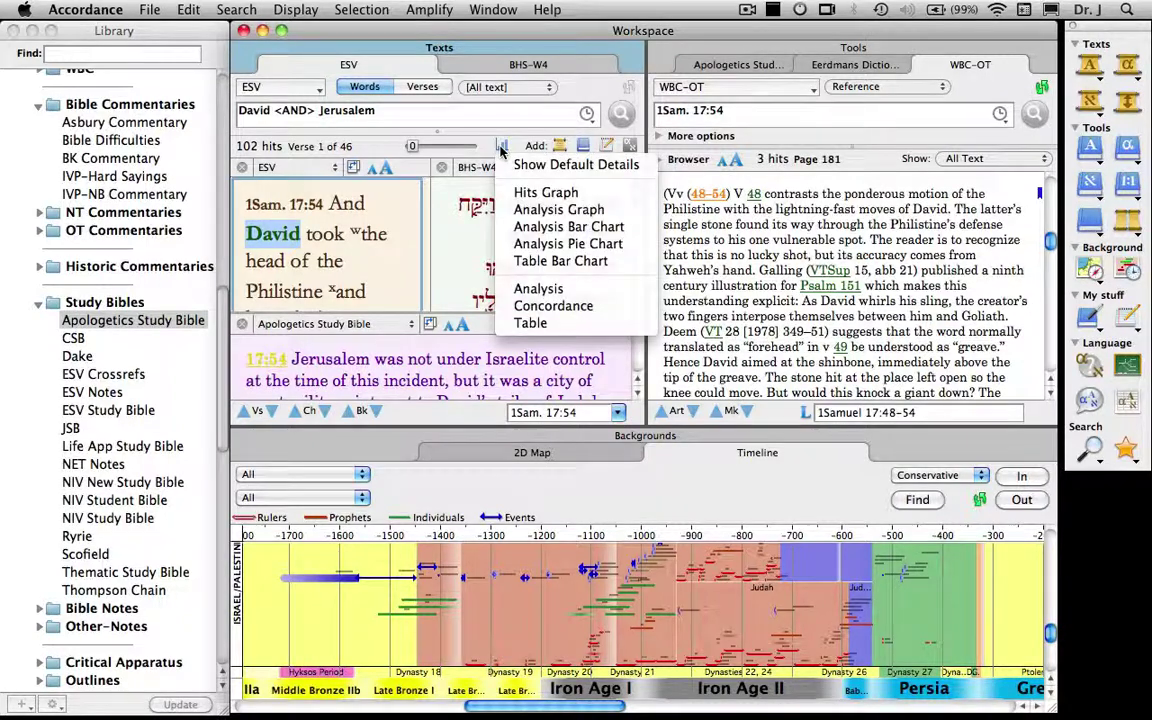
click(533, 207)
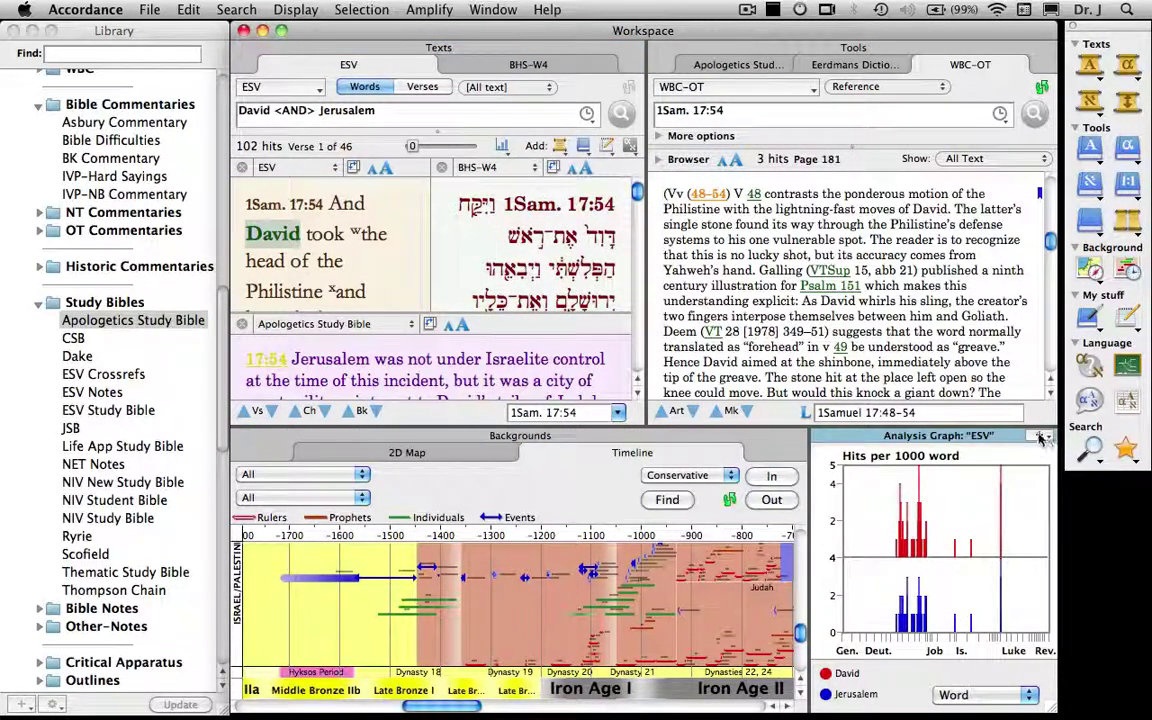
click(1040, 437)
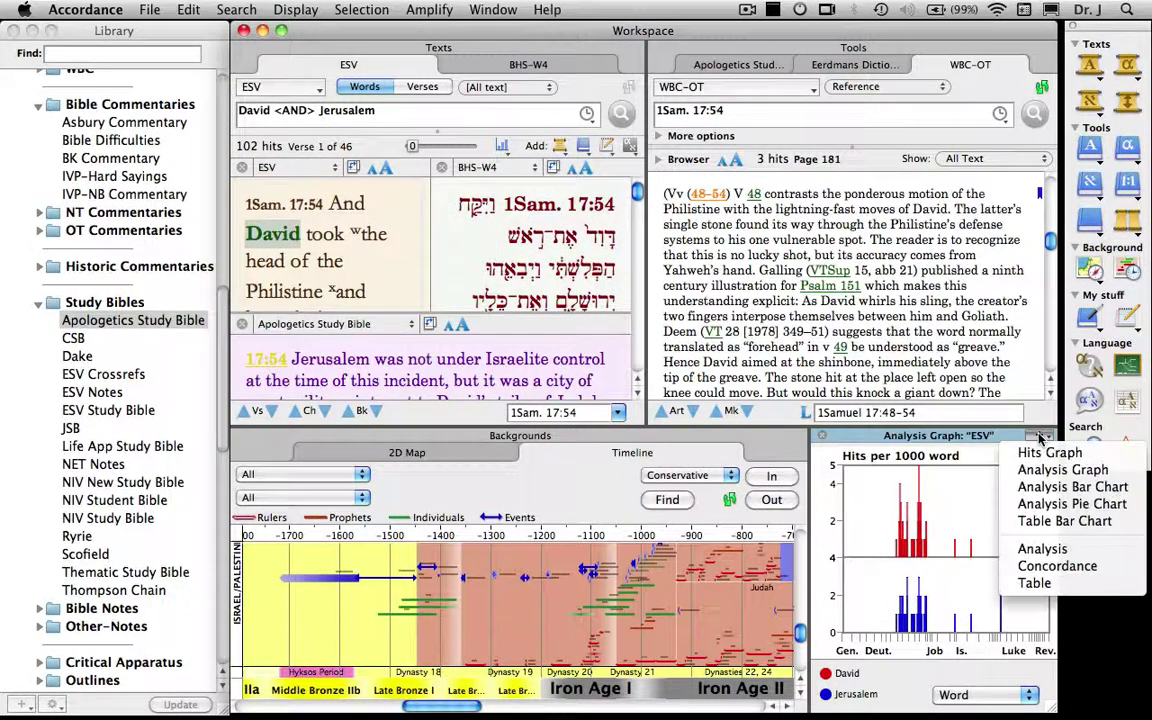
click(1064, 521)
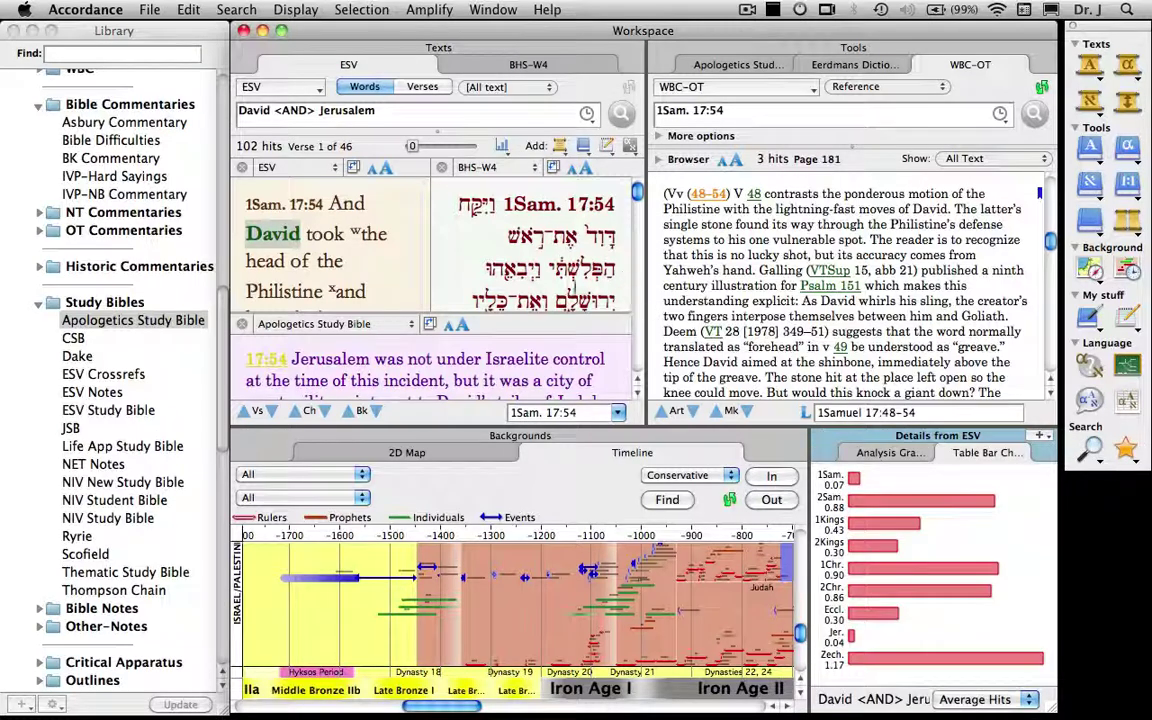
click(539, 46)
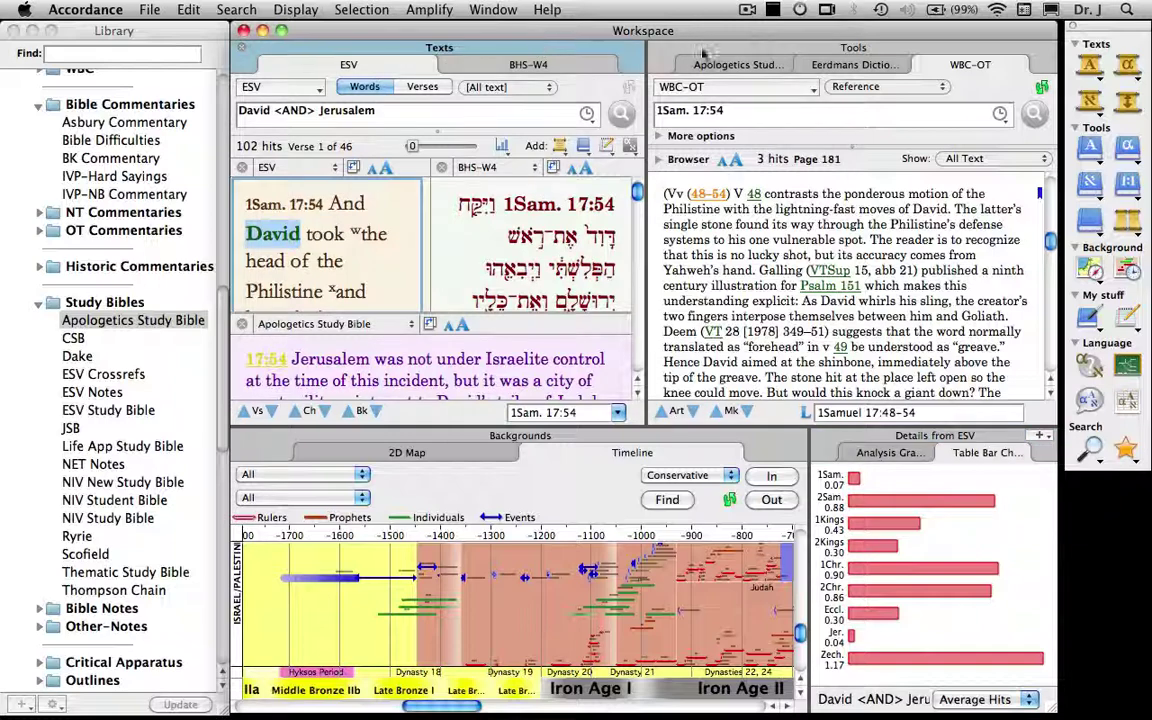
click(613, 435)
Move the ESV details between Texts and Tools with the Analysis Graph displayed, and split the Apologetics Study Bible into its own pane beside Backgrounds
click(864, 435)
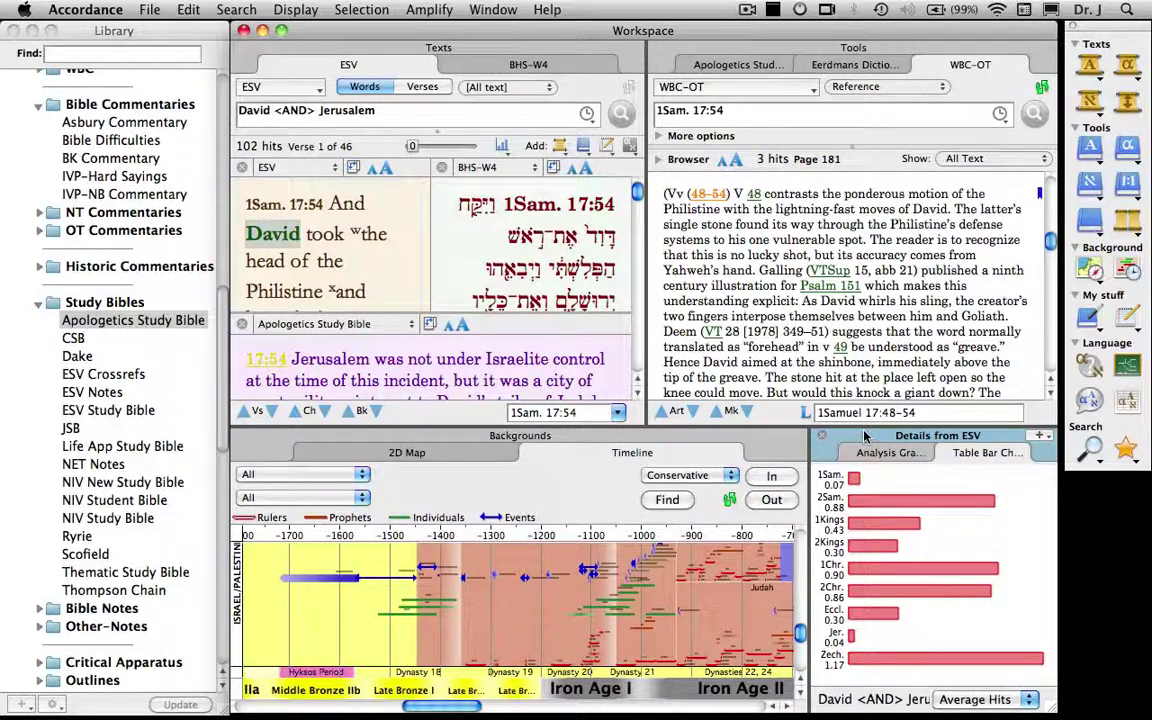
drag(864, 435, 589, 218)
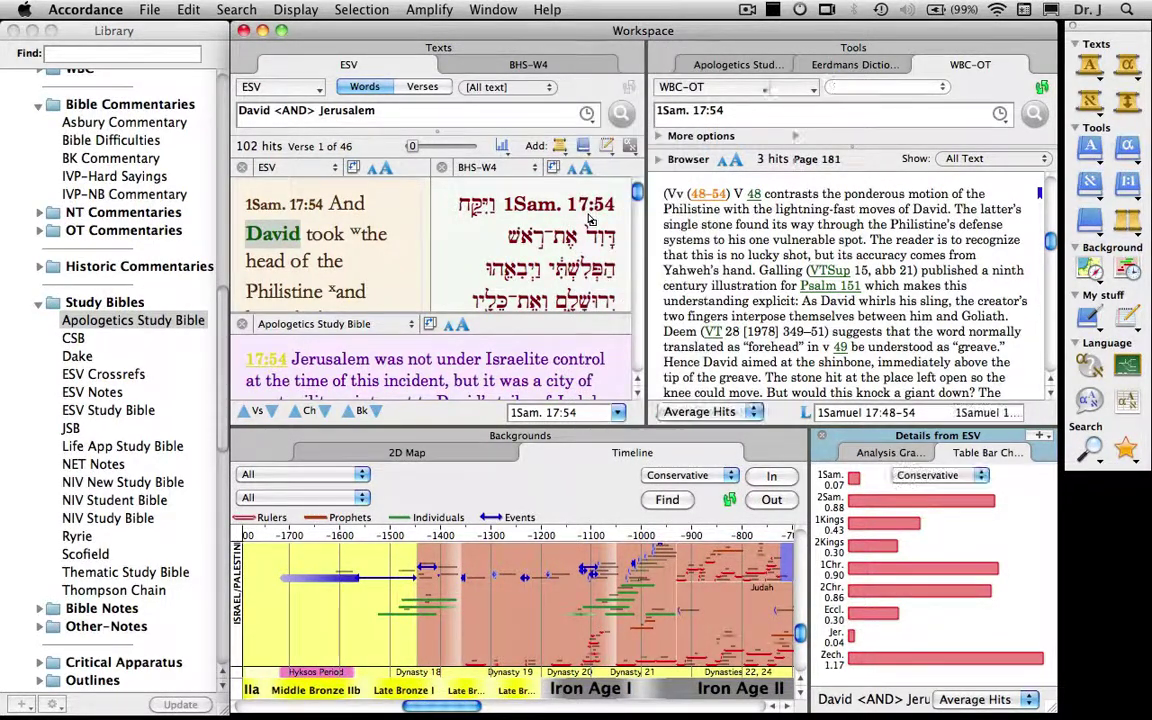
click(603, 65)
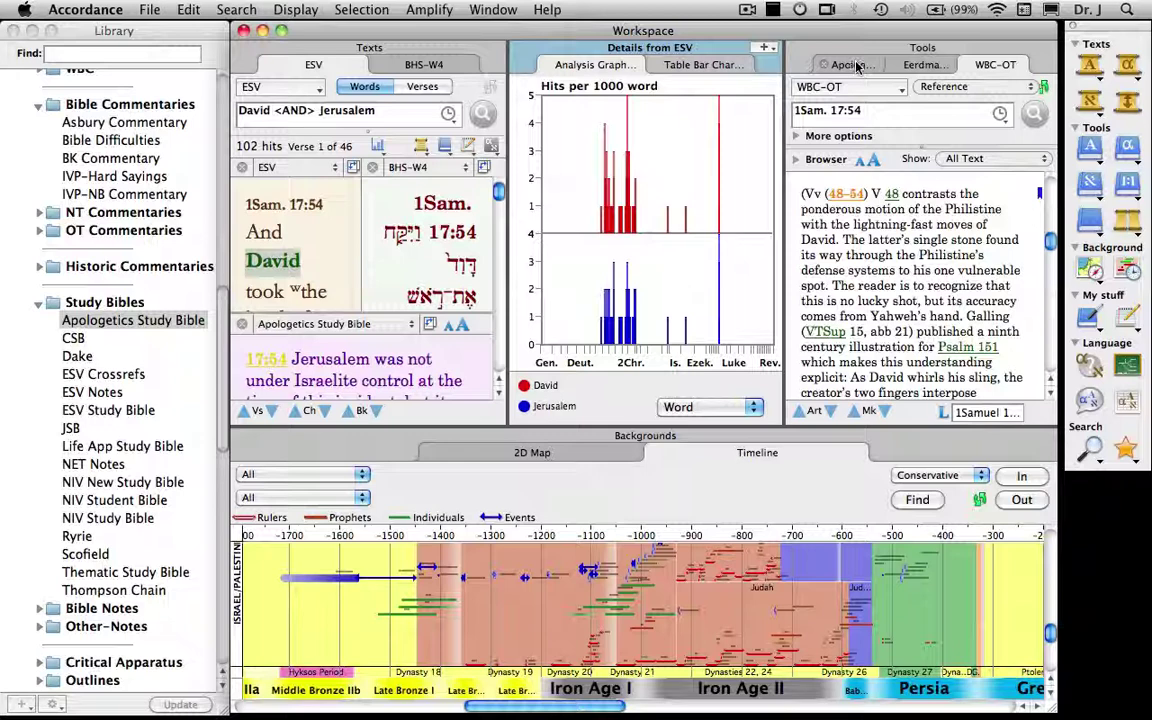
drag(856, 66, 882, 593)
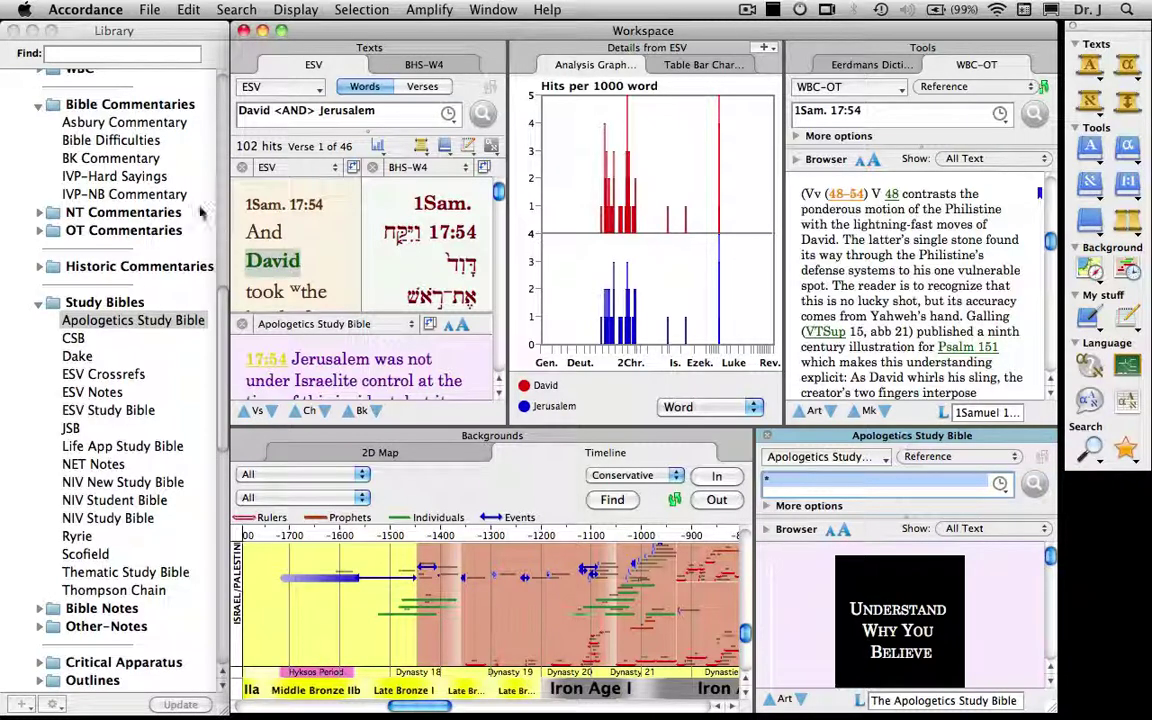
Close the library and enlarge the workspace window into the freed screen space
click(13, 33)
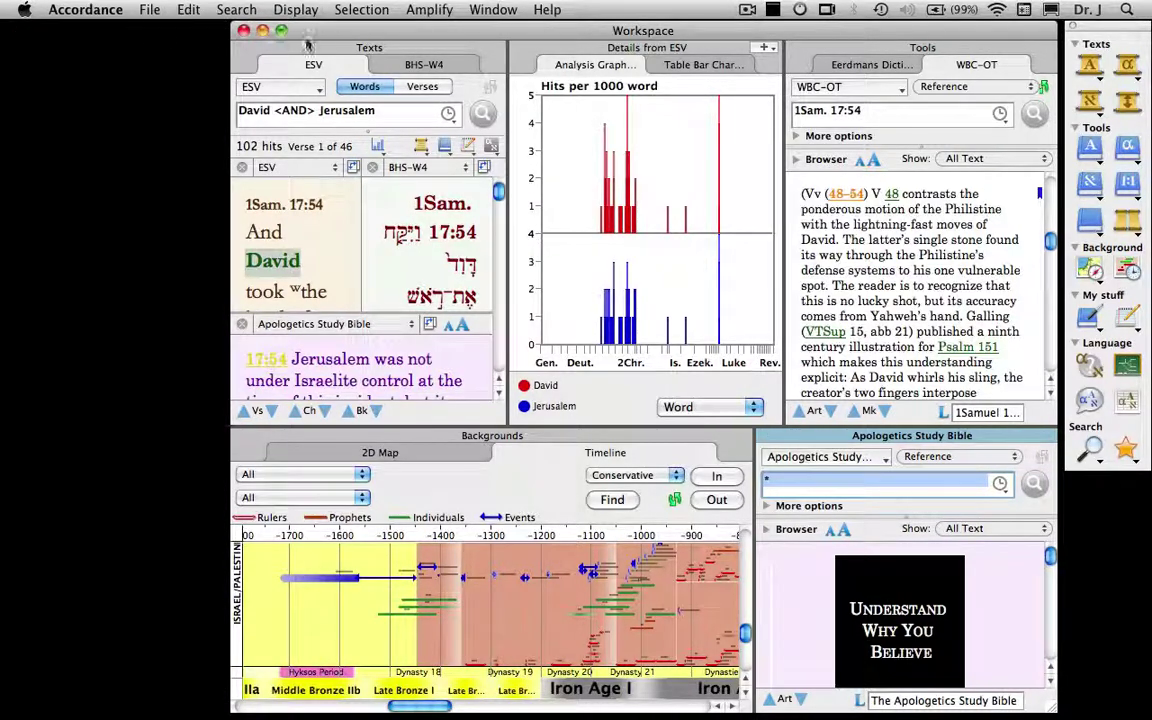
click(283, 33)
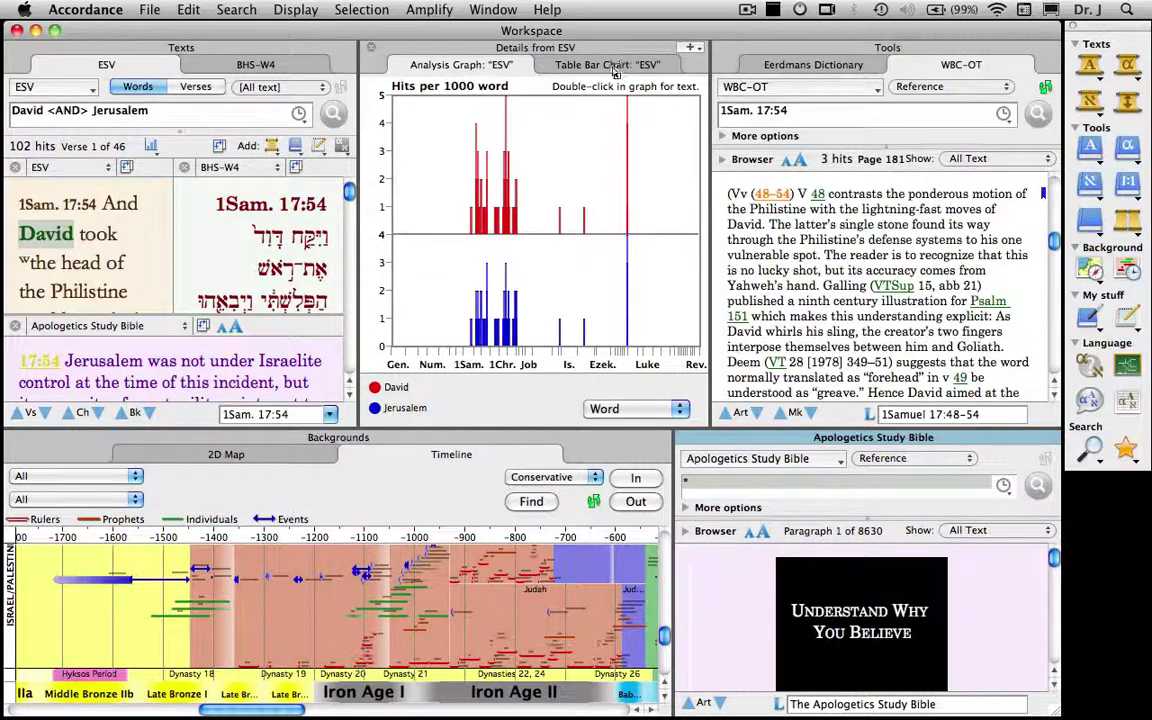
Move the ESV details between Backgrounds and the Apologetics Study Bible, and split the Timeline into its own pane between Texts and Tools
drag(616, 54, 630, 540)
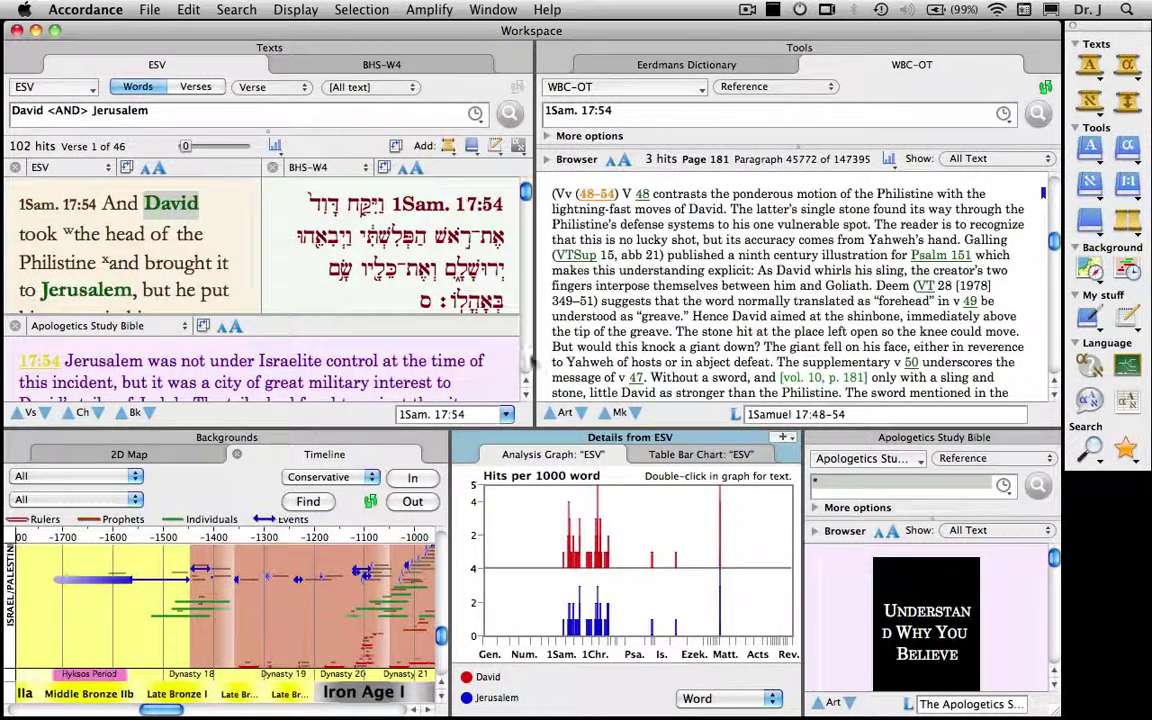
drag(378, 460, 531, 289)
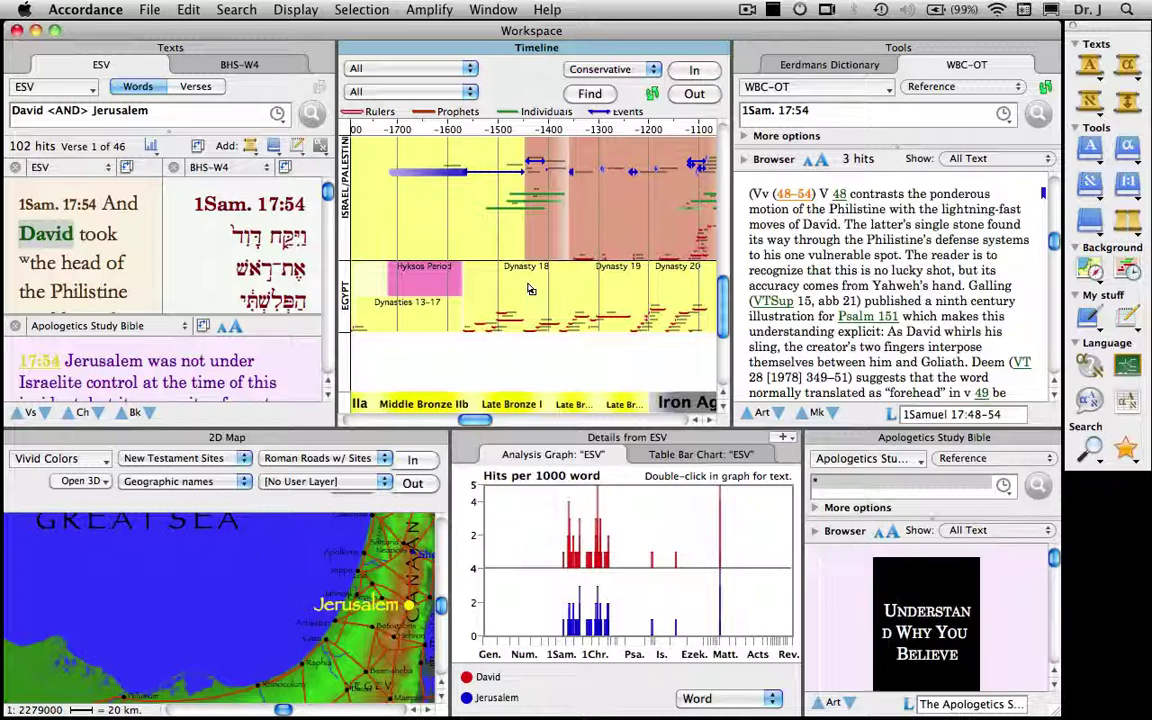
drag(820, 64, 910, 657)
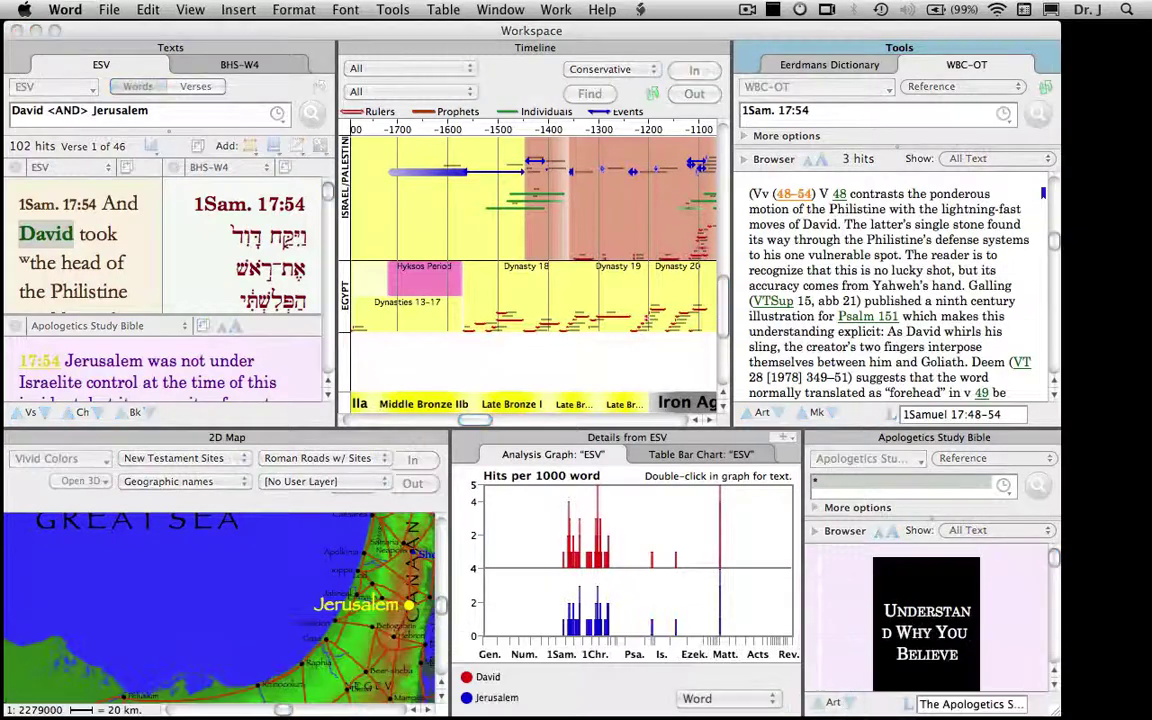
Return to Accordance, move the Apologetics Study Bible pane into Tools between Eerdmans Dictionary and WBC-OT, and bring WBC-OT to the front
click(749, 441)
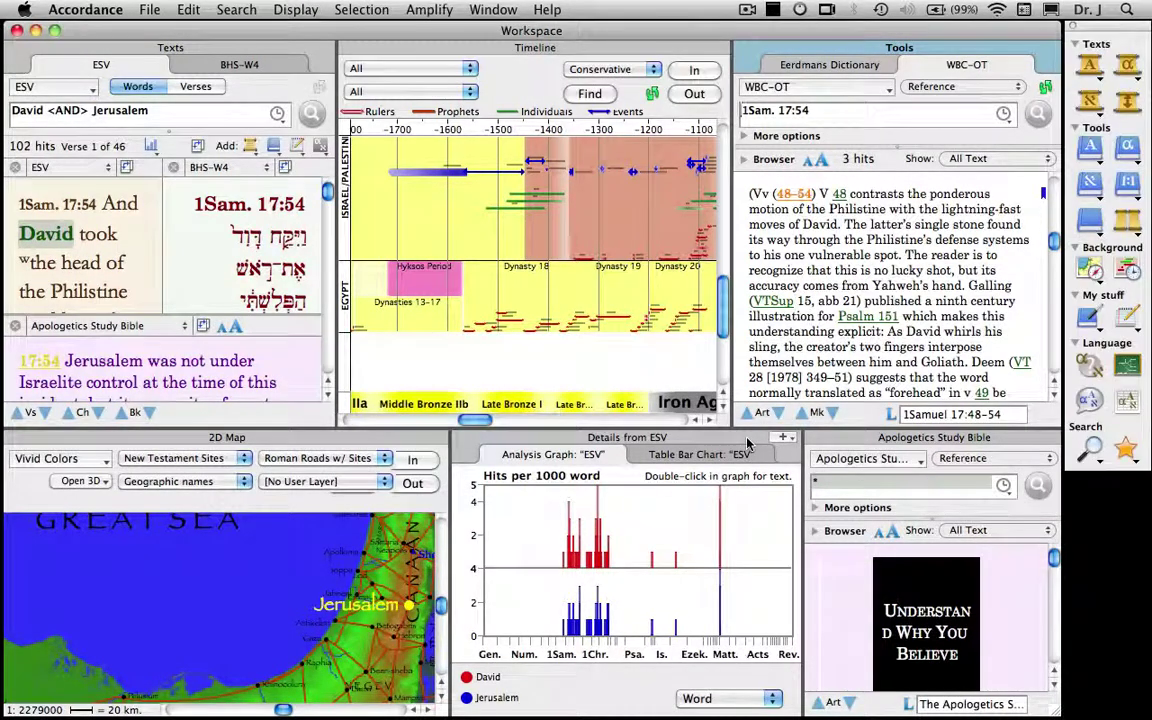
click(838, 441)
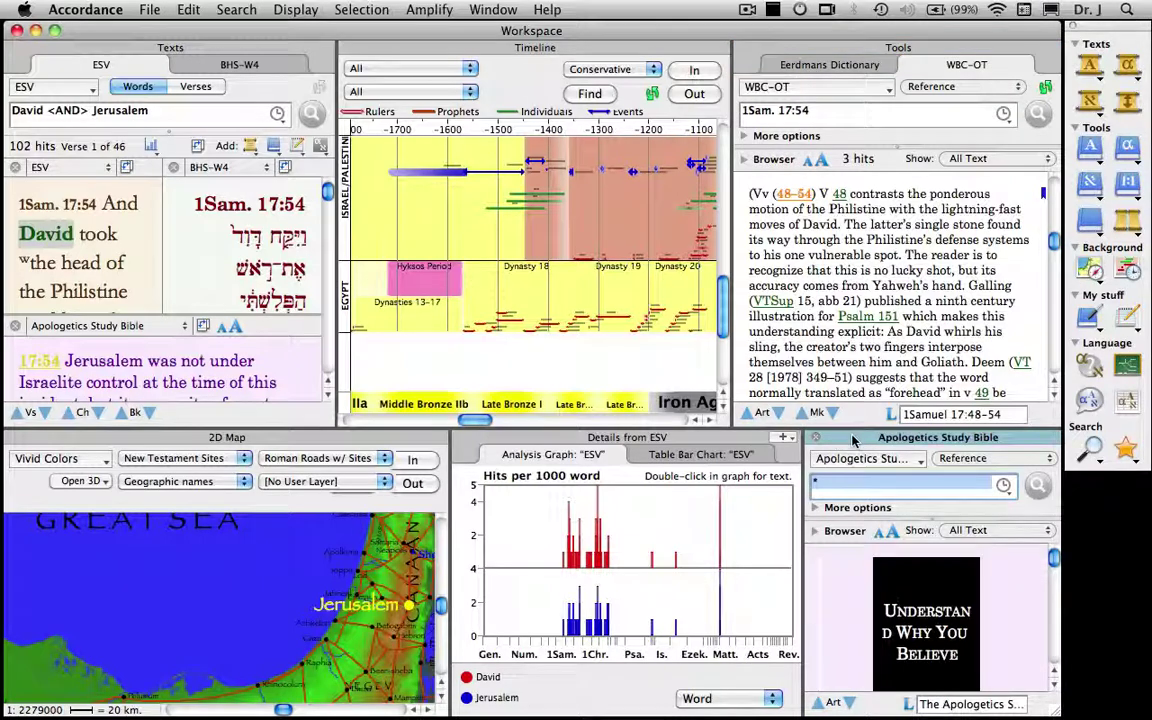
drag(853, 441, 855, 67)
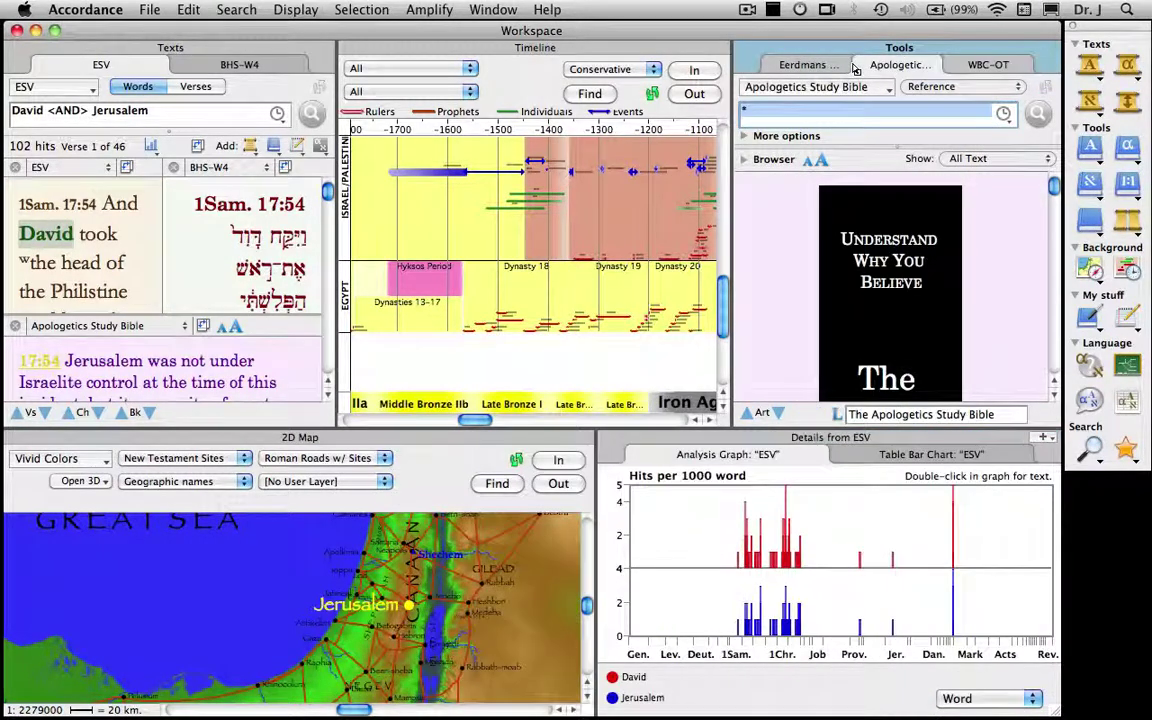
click(984, 66)
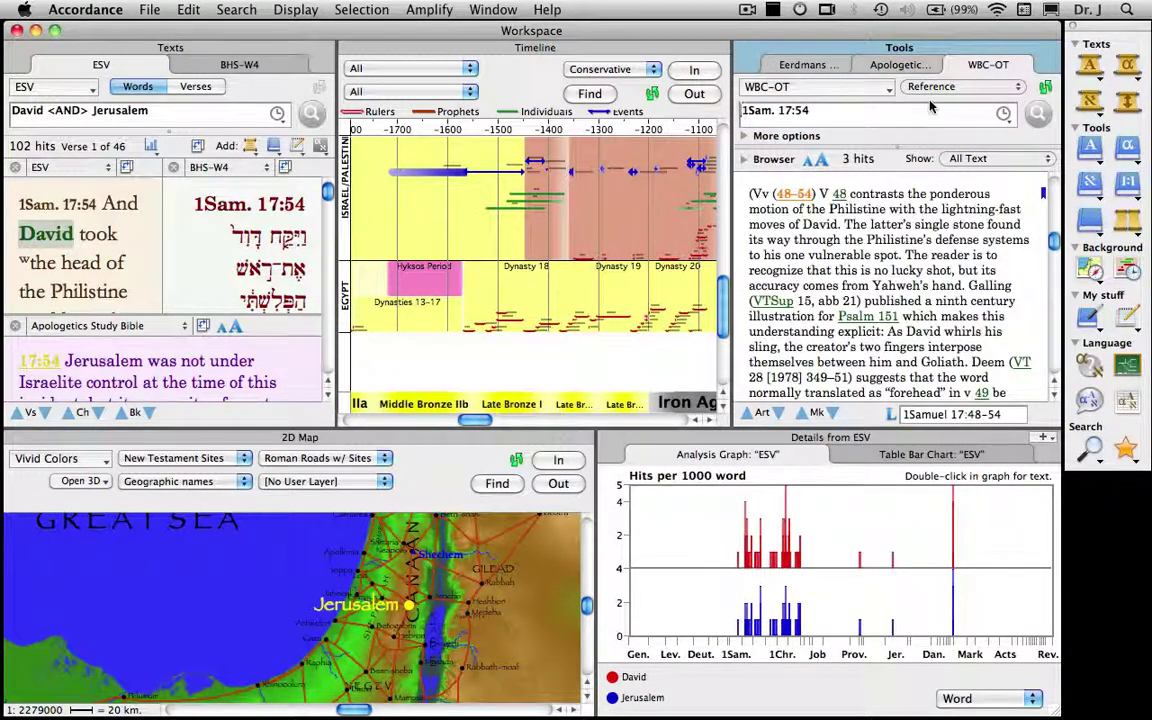
Save the workspace as "Podcast Example" in Accordance Files and add it to the favorite workspaces
click(150, 10)
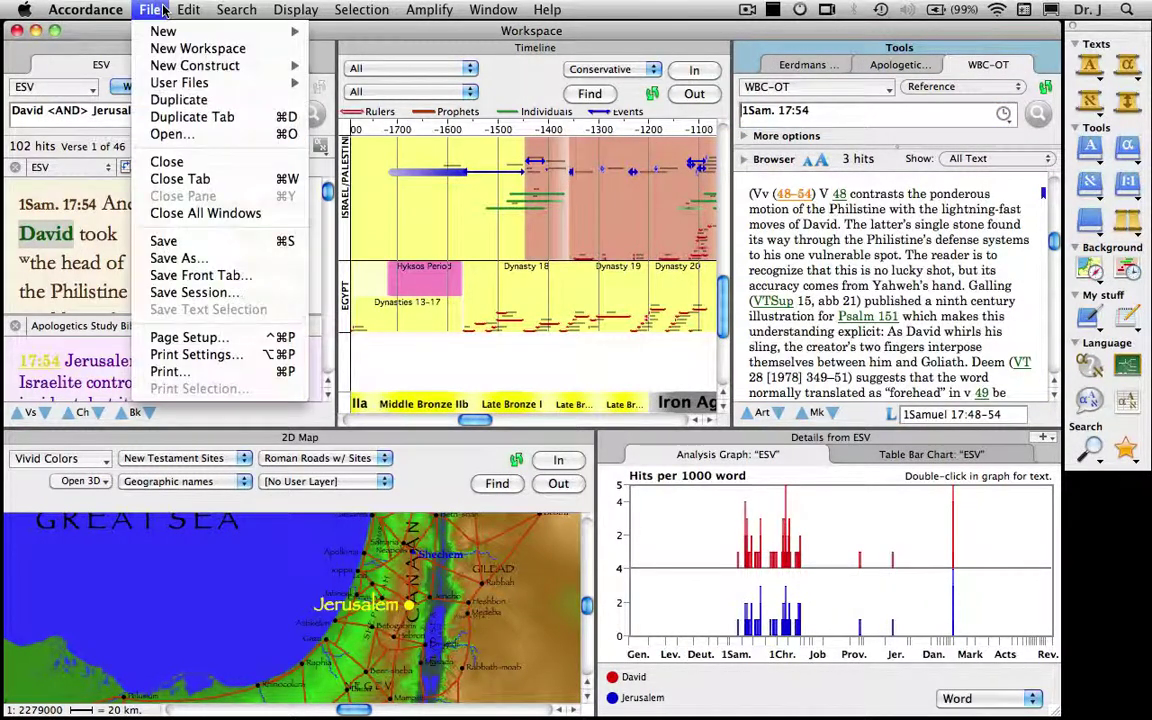
click(195, 241)
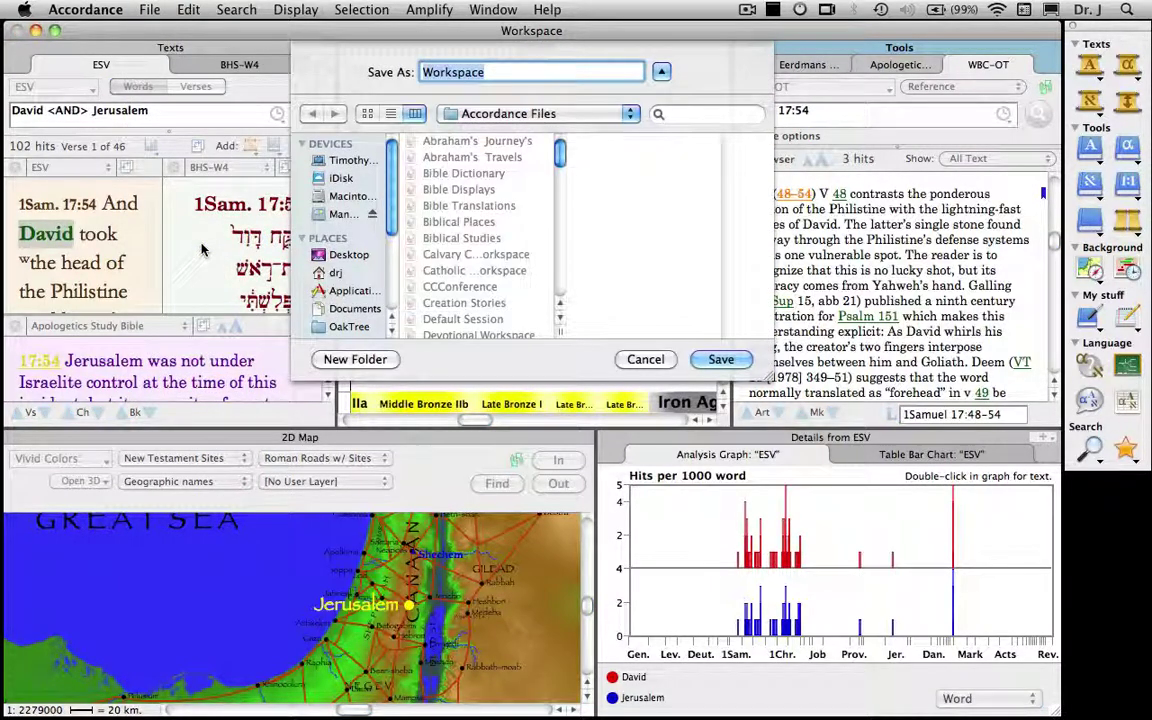
text(Podcast )
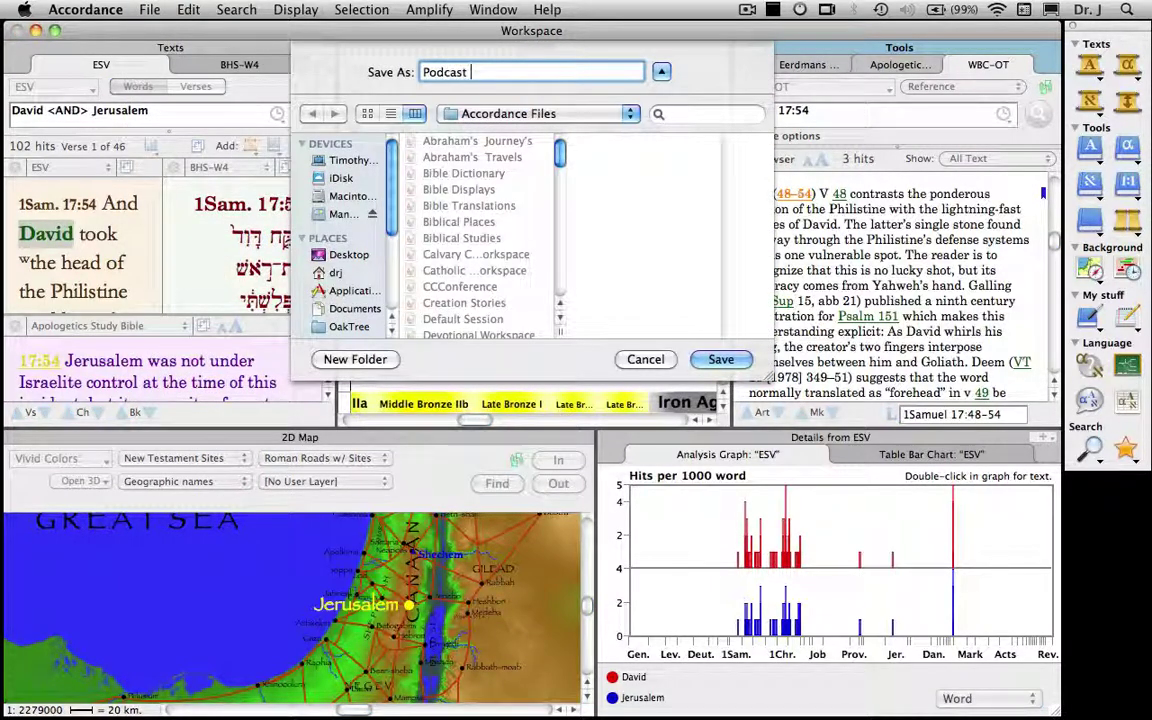
text(Example)
key(Return)
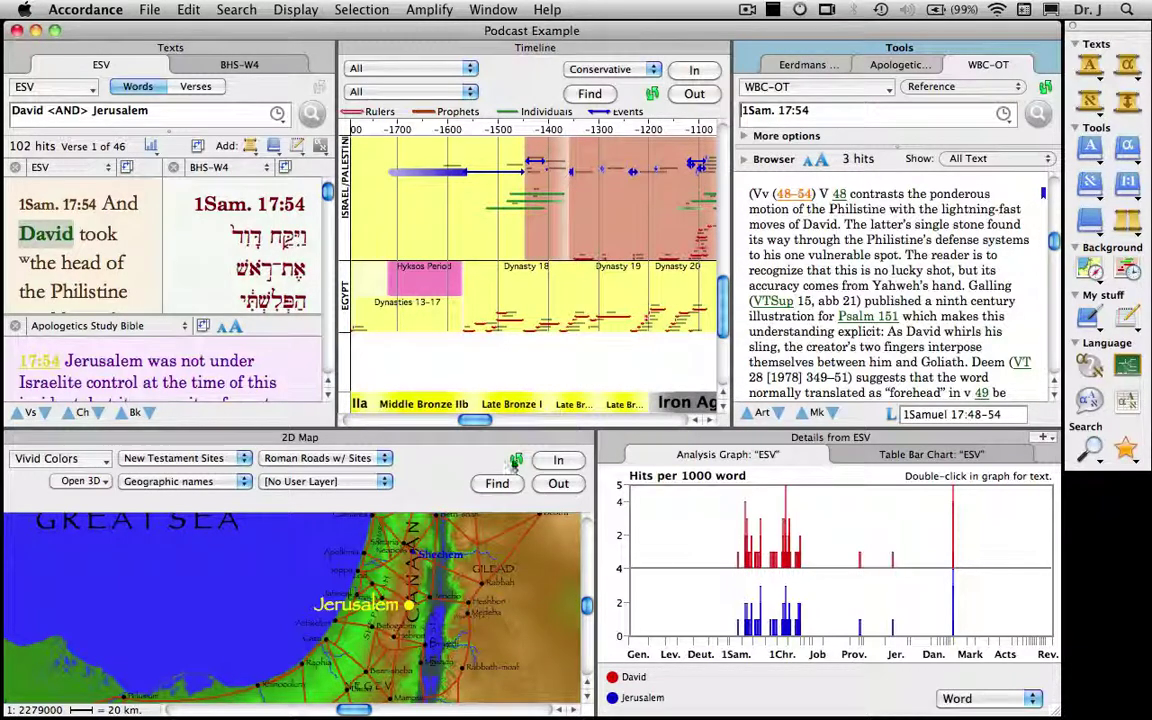
click(1126, 450)
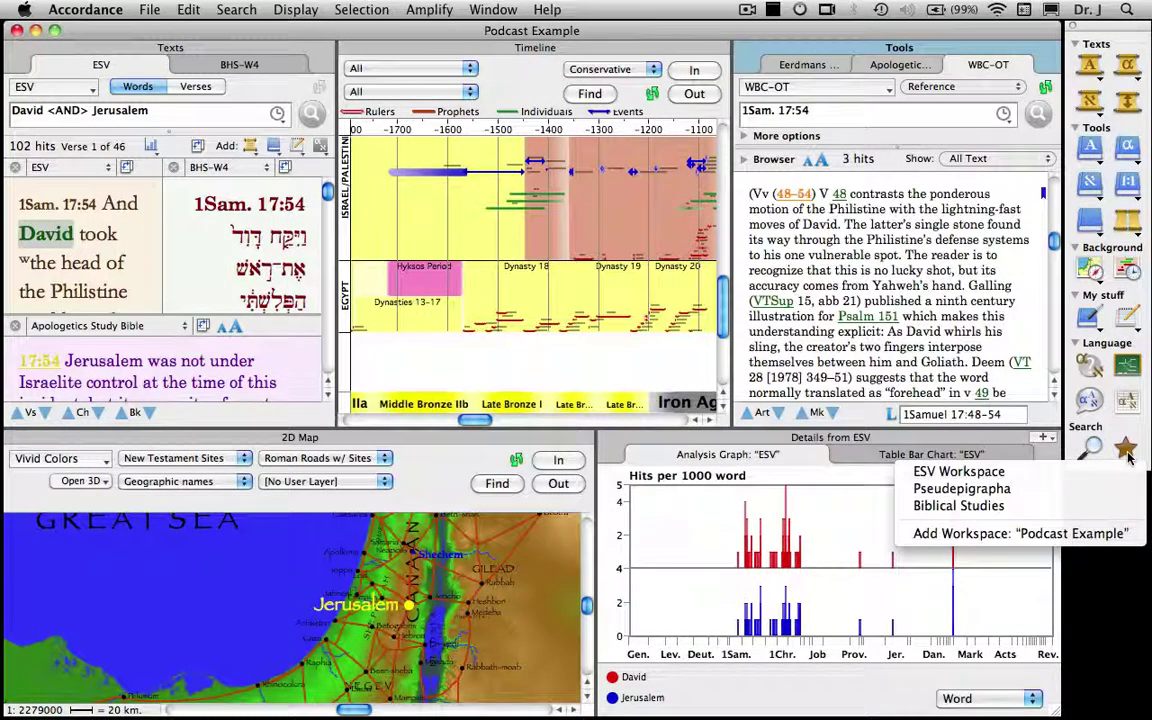
click(1125, 534)
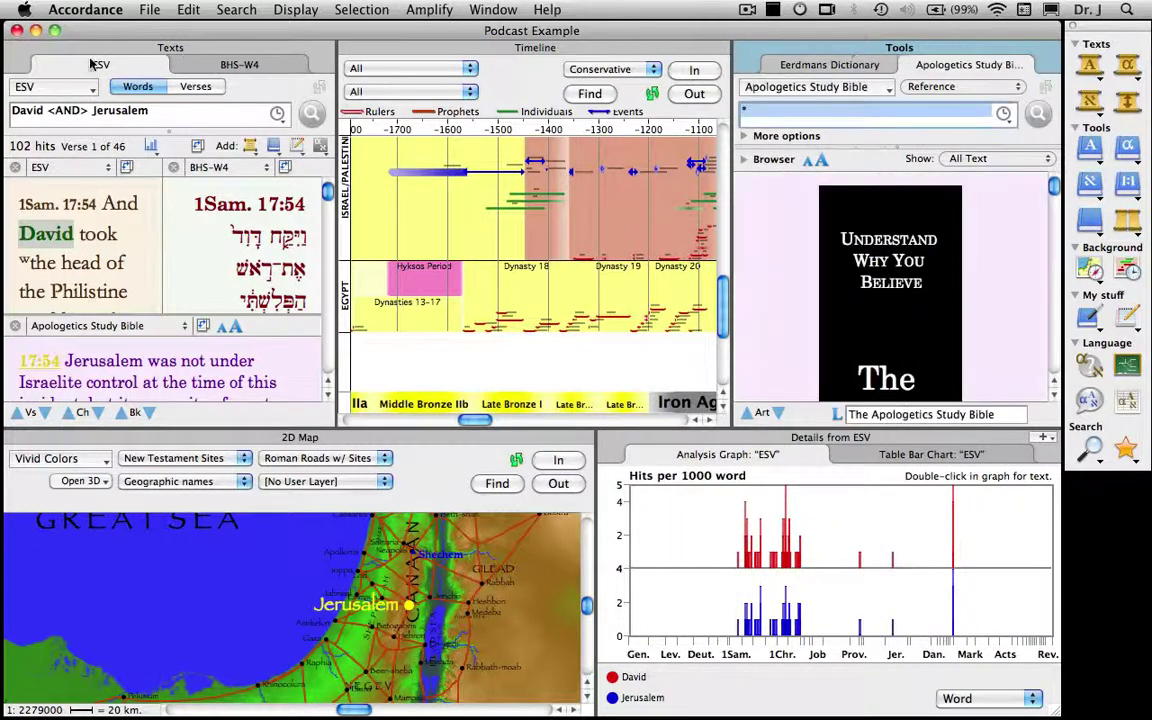
Close the workspace window and reopen Podcast Example from the favorite workspaces
click(17, 30)
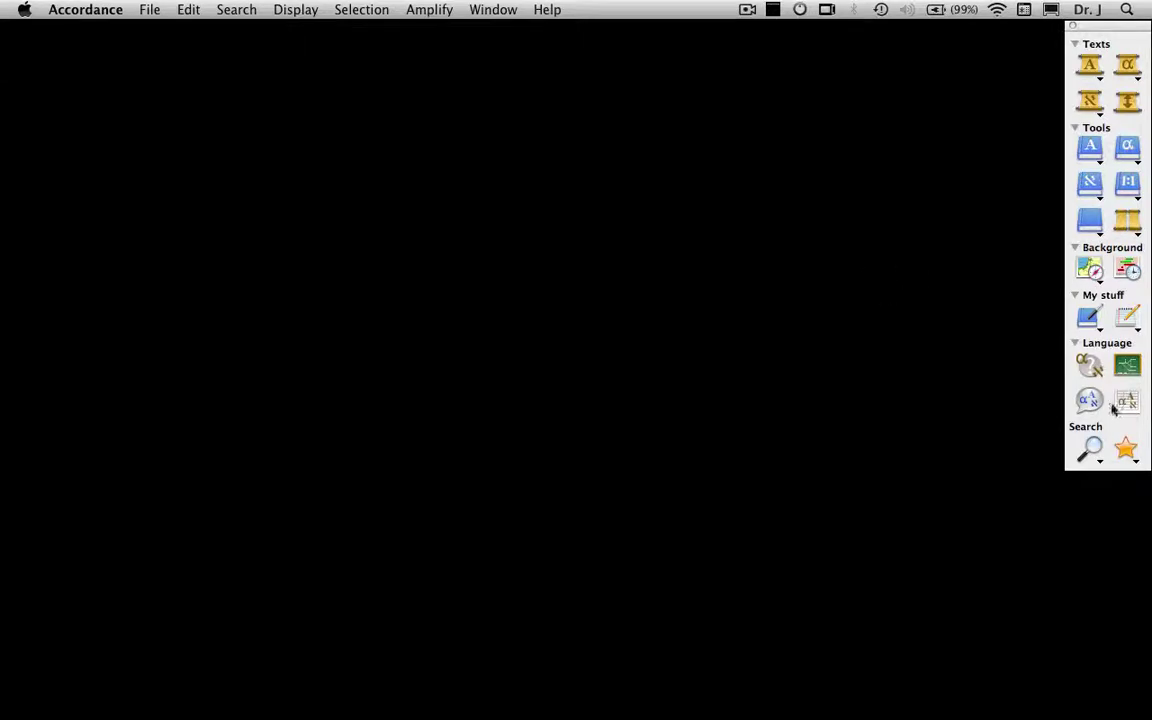
click(1125, 451)
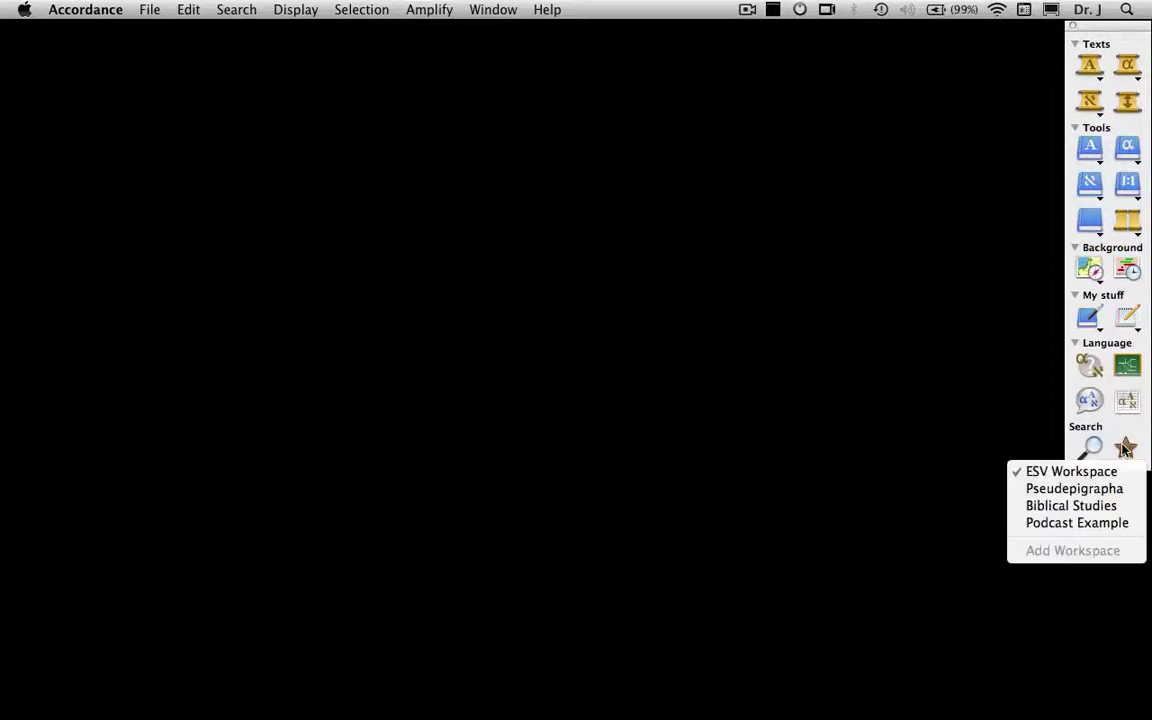
click(1121, 528)
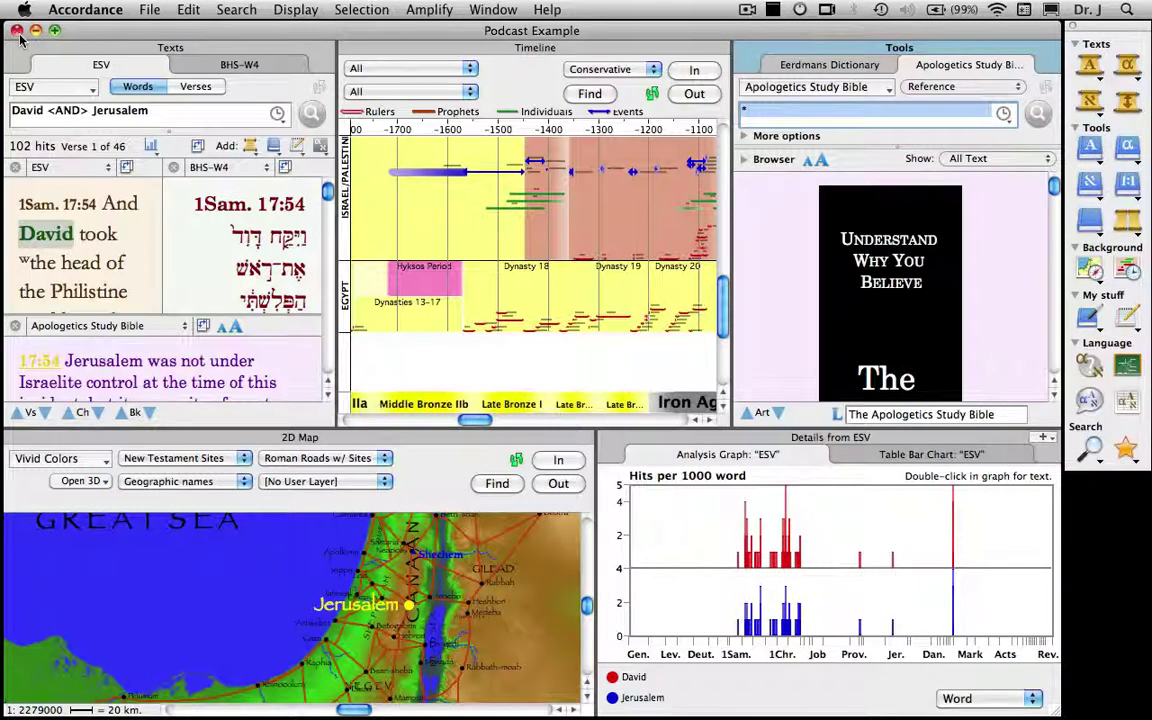